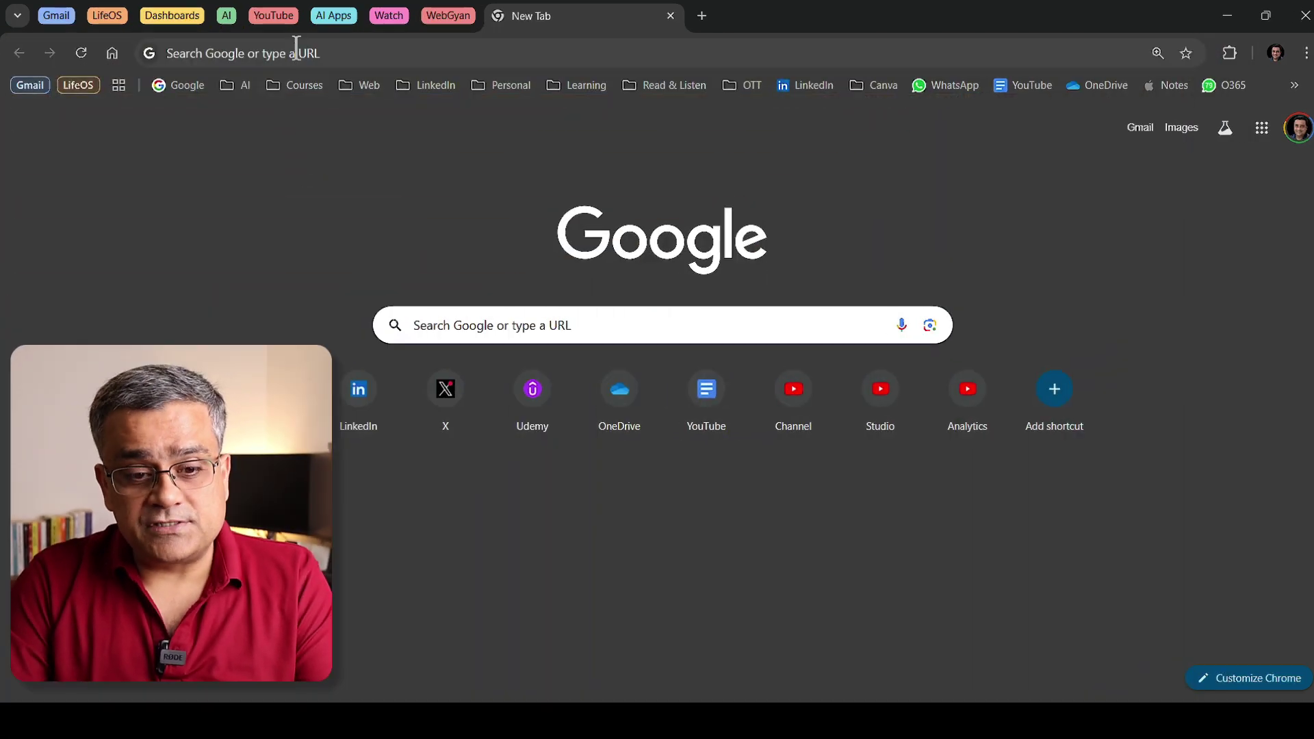
pyautogui.click(296, 52)
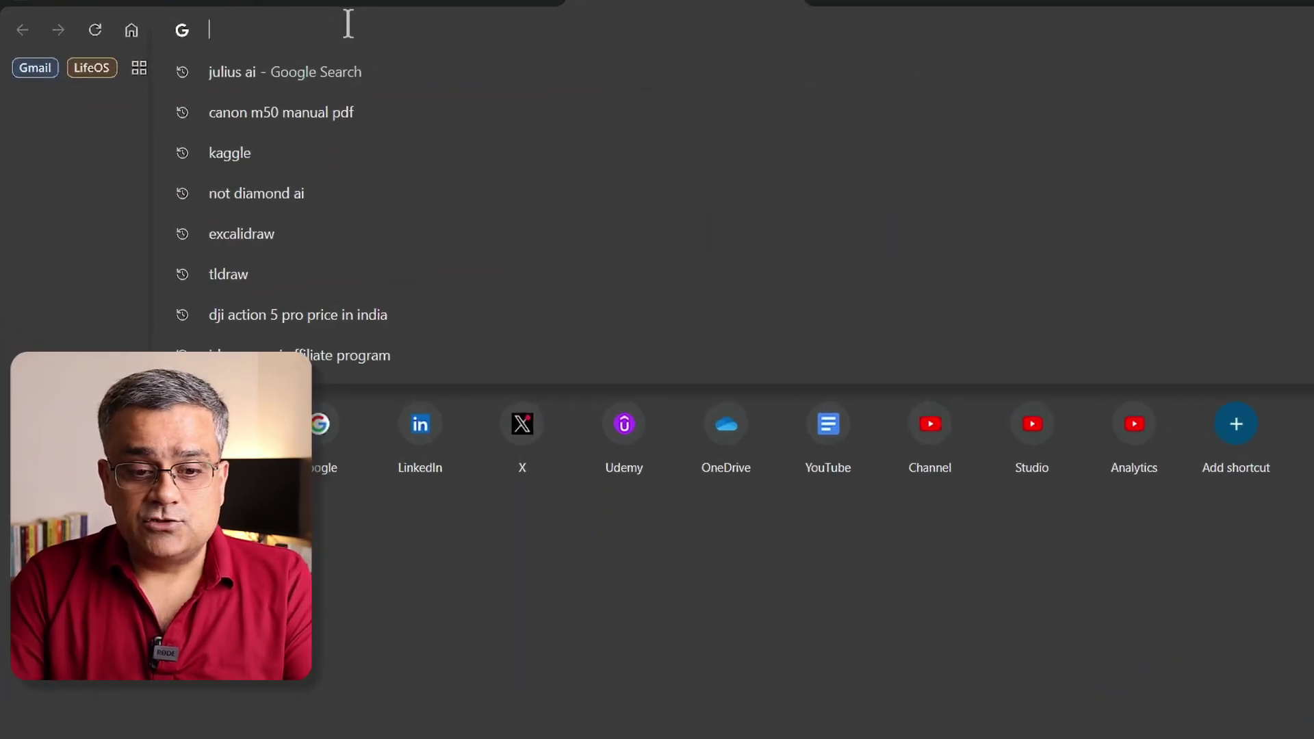
pyautogui.write('https://pdfcompressor.com/')
pyautogui.press('Return')
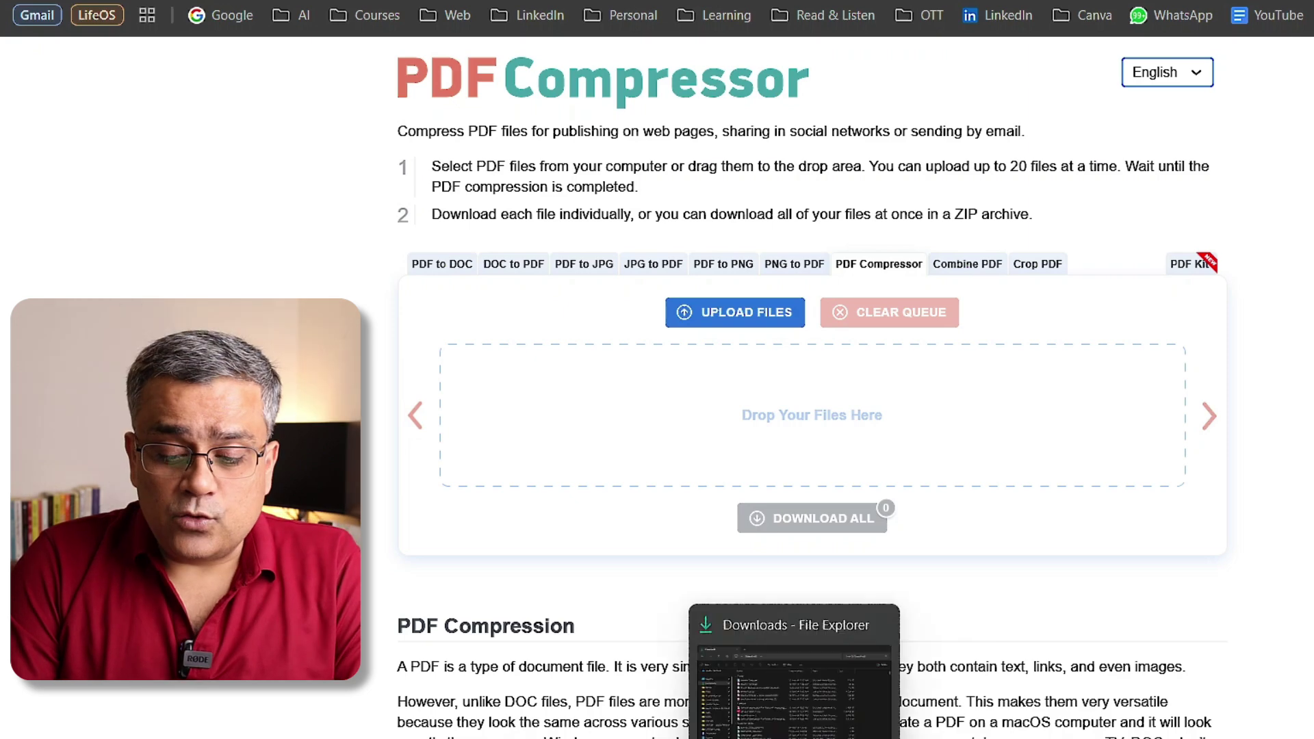
# - Drag eosm50-um-en from the Downloads folder onto PDF Compressor's drop zone
pyautogui.click(794, 738)
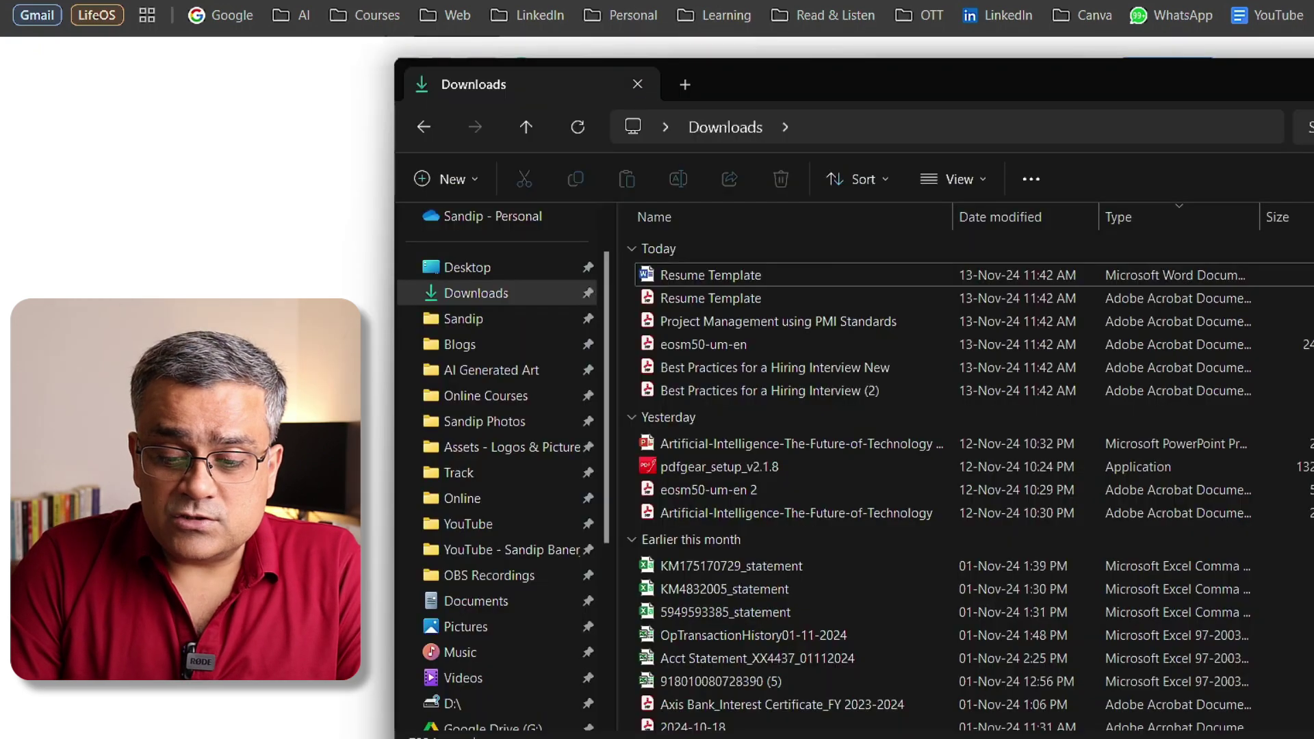
pyautogui.click(697, 347)
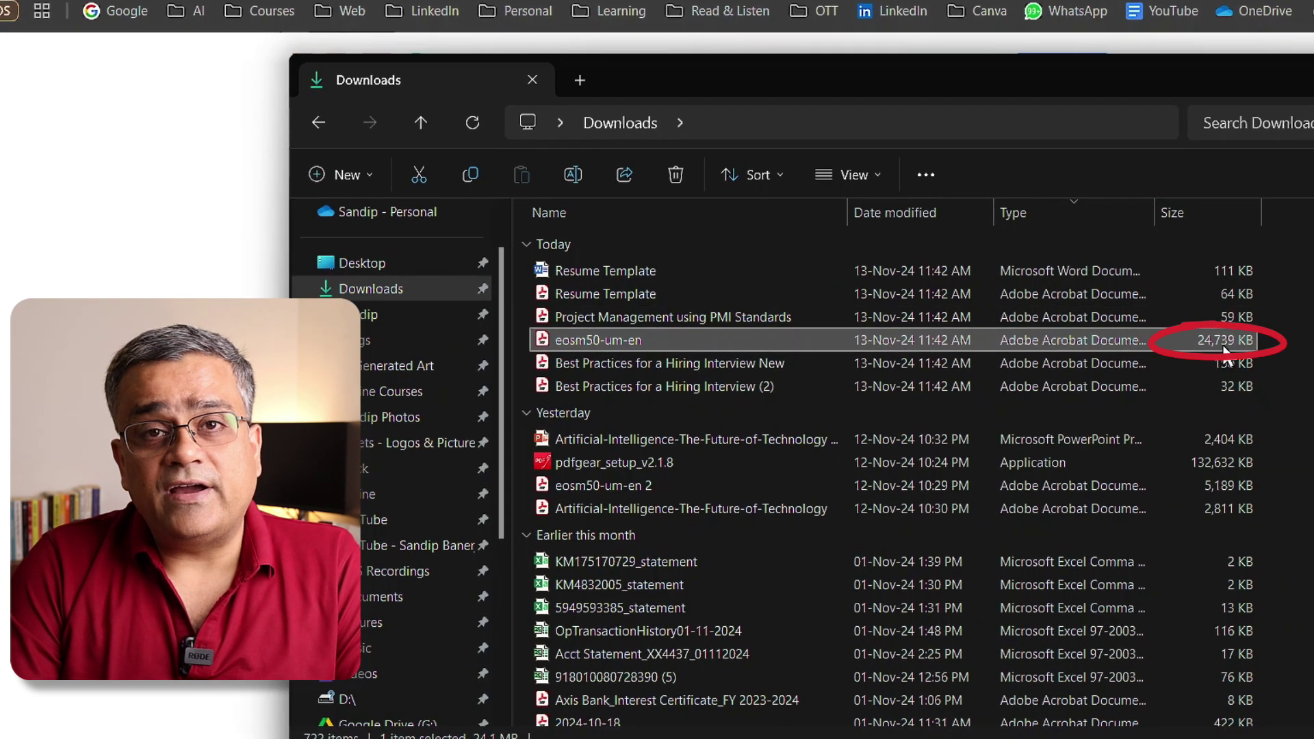
pyautogui.moveTo(661, 69); pyautogui.dragTo(1062, 14)
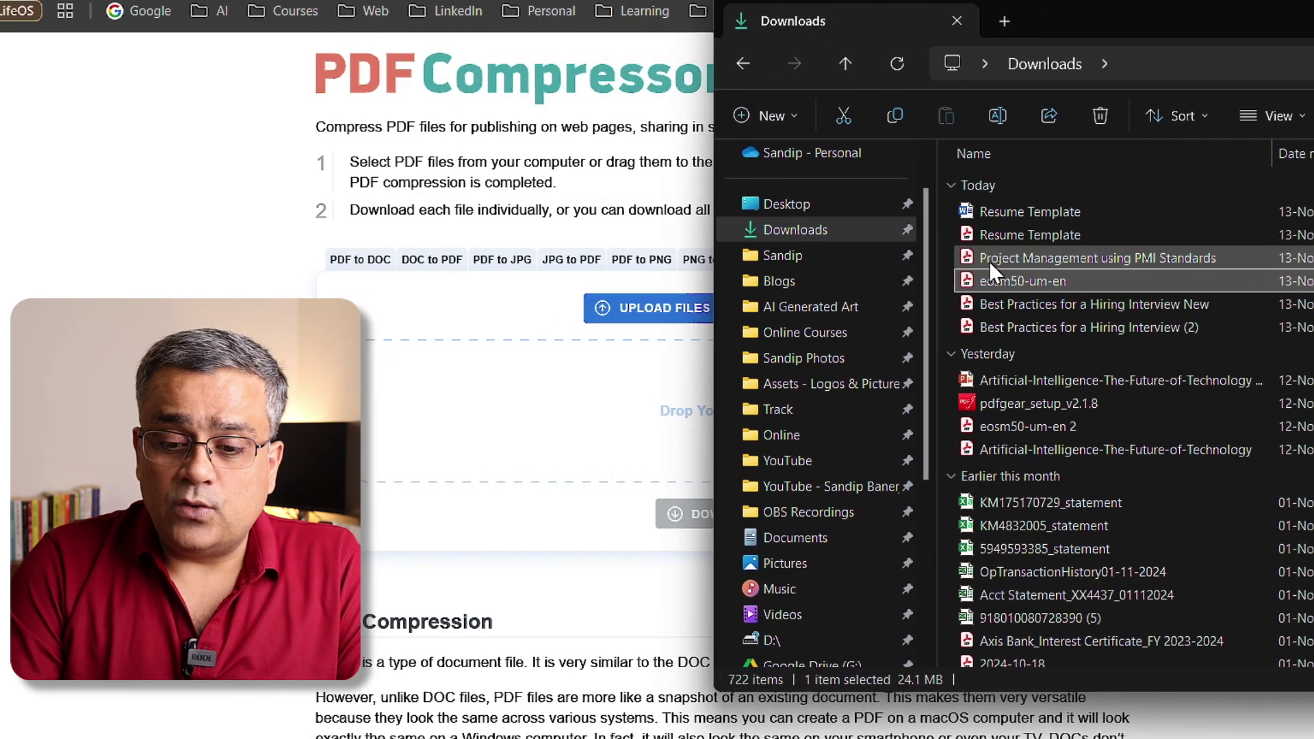
pyautogui.moveTo(959, 283); pyautogui.dragTo(551, 414)
pyautogui.moveTo(659, 418); pyautogui.dragTo(651, 418)
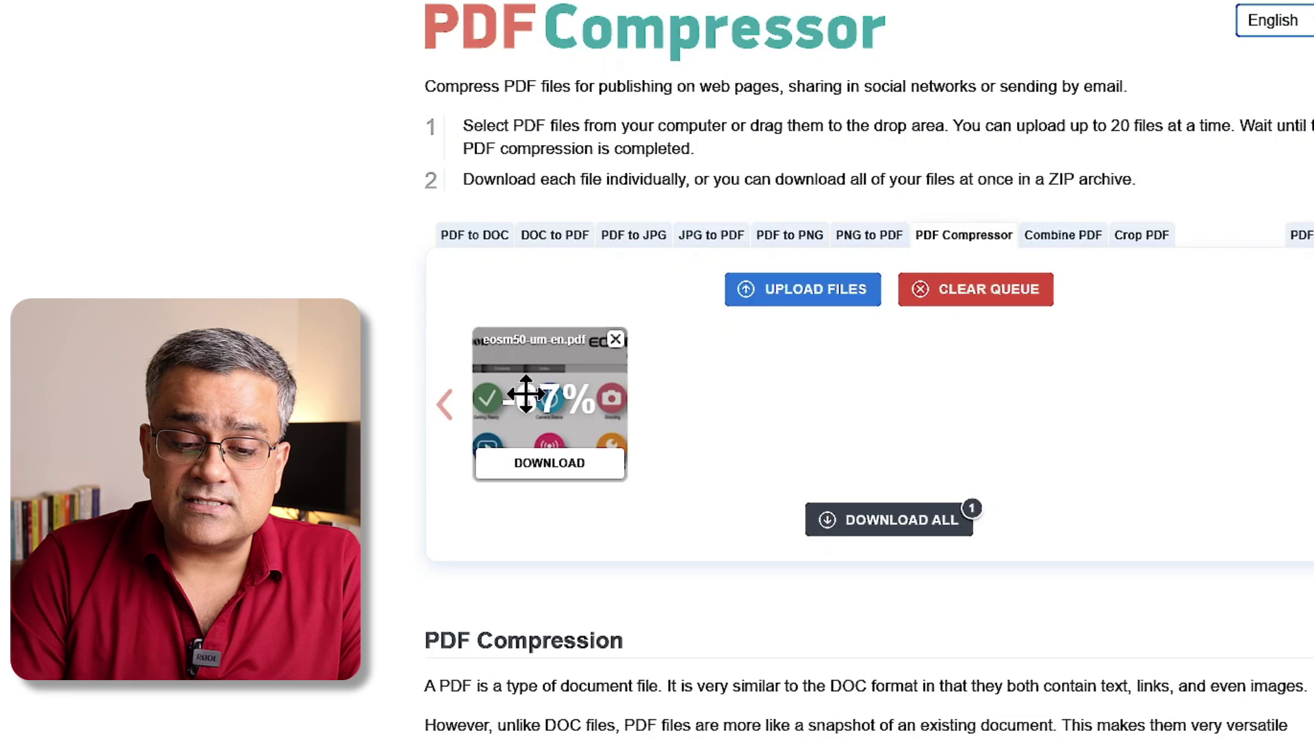
# - Download eosm50-um-en-min.pdf and scroll through its pages in the PDF viewer
pyautogui.click(564, 472)
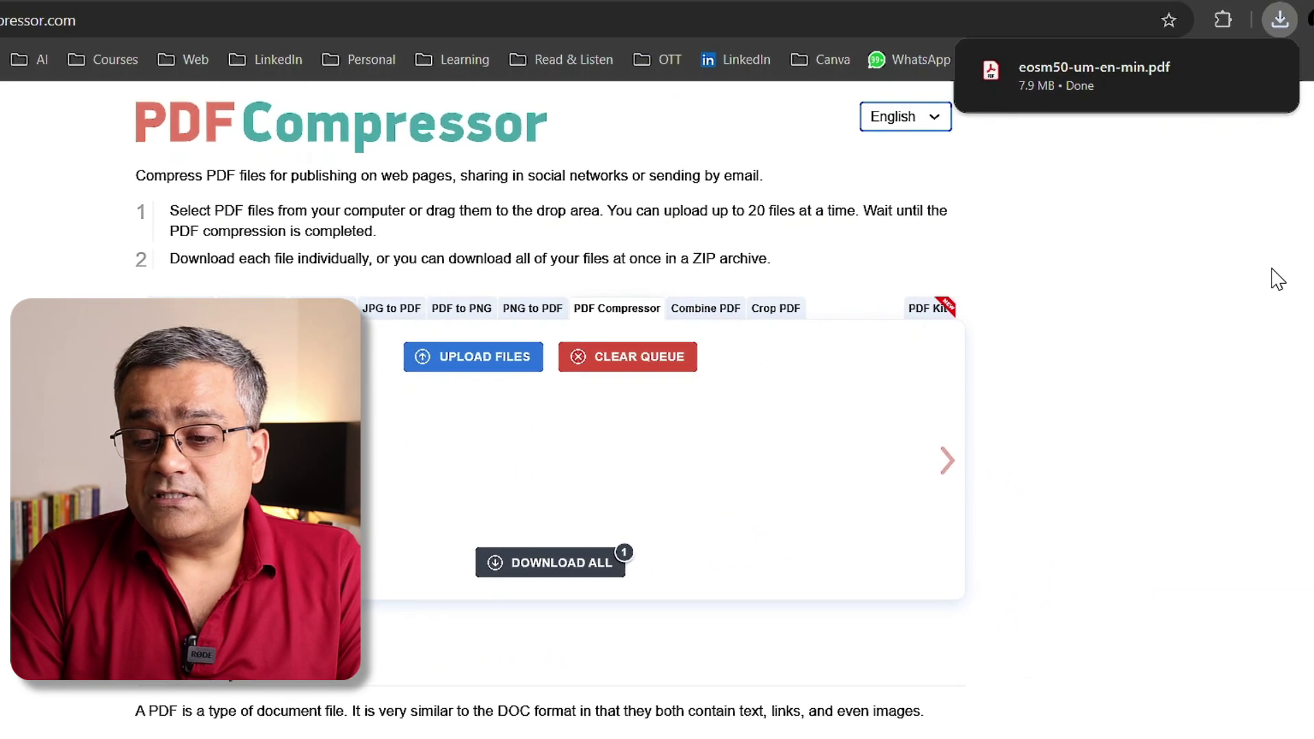
pyautogui.click(1045, 75)
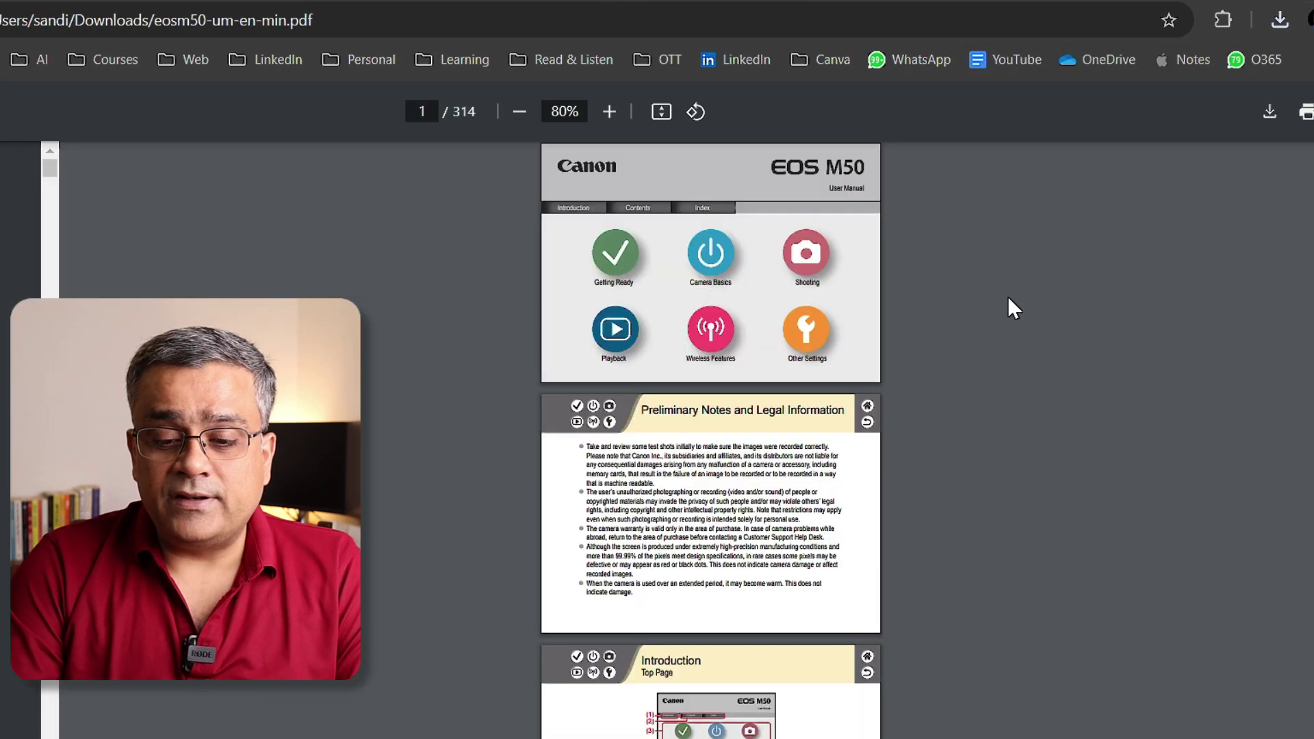
pyautogui.keyDown('ctrl'); pyautogui.scroll(6, 972, 306); pyautogui.keyUp('ctrl')
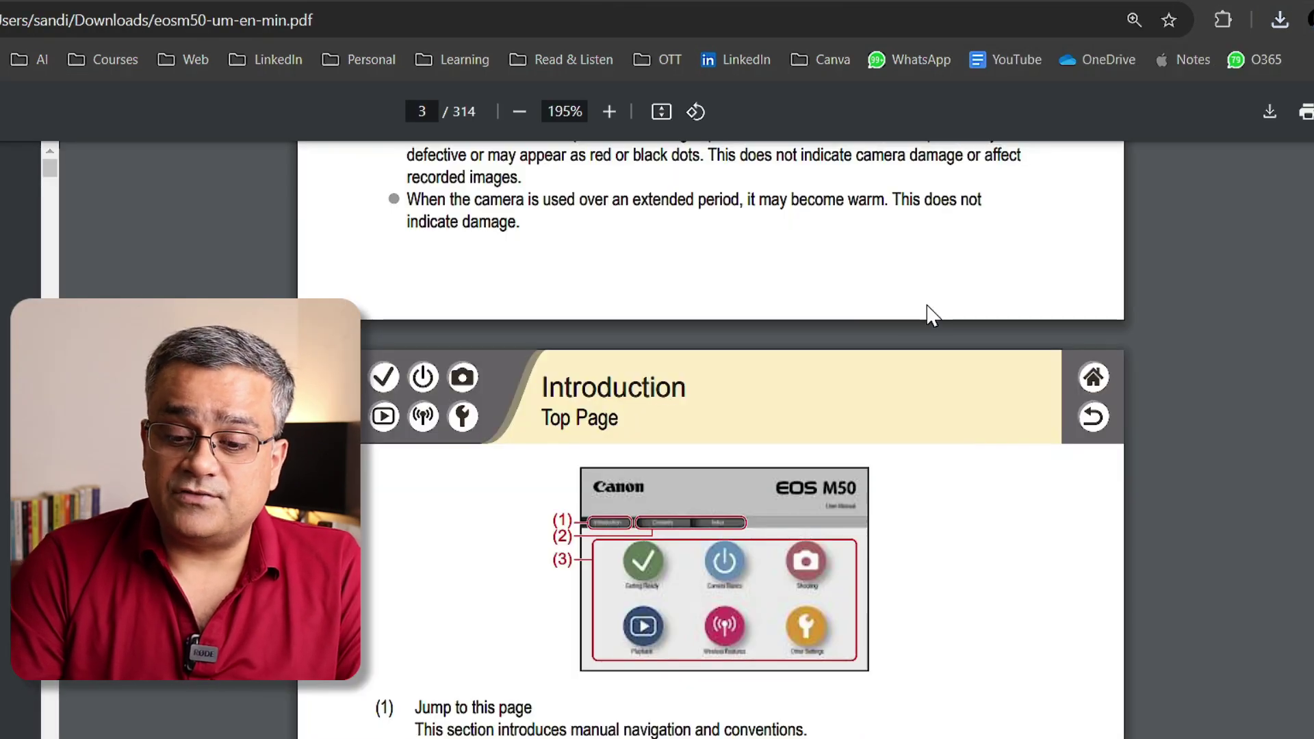
pyautogui.scroll(-5, 751, 289)
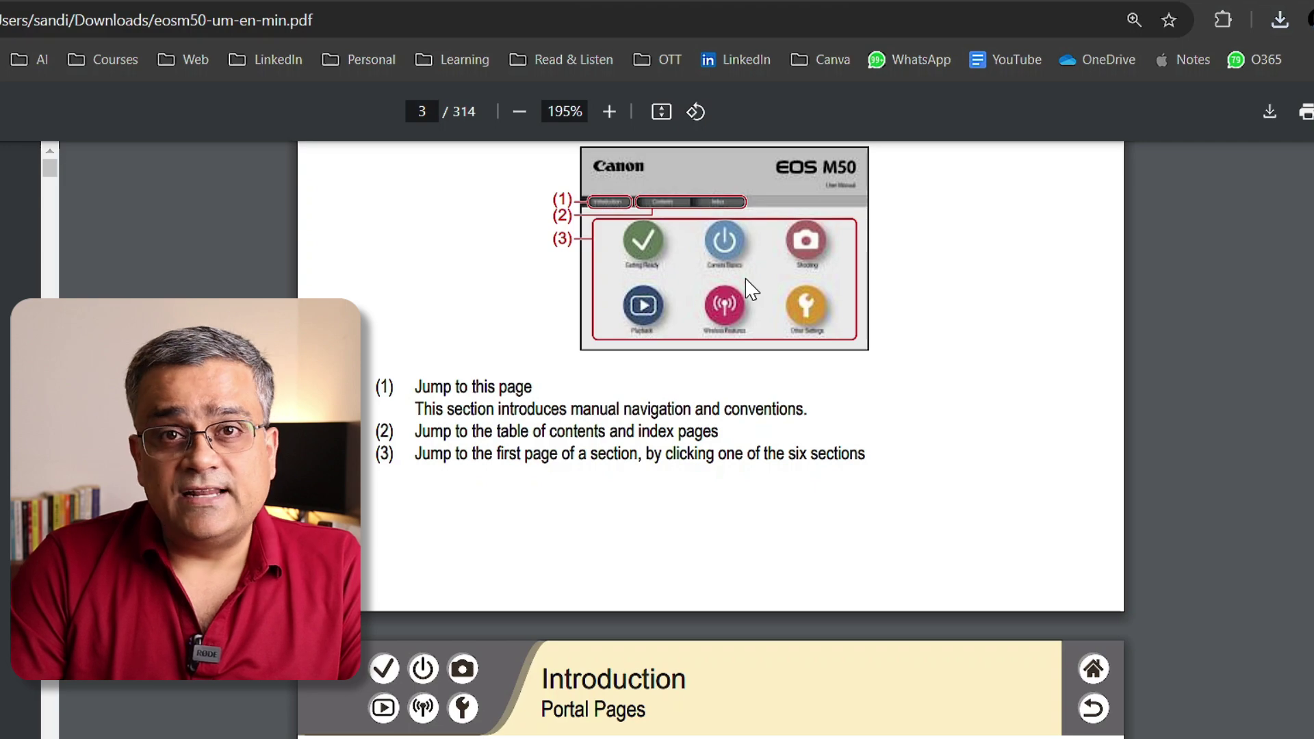
pyautogui.scroll(-20, 751, 289)
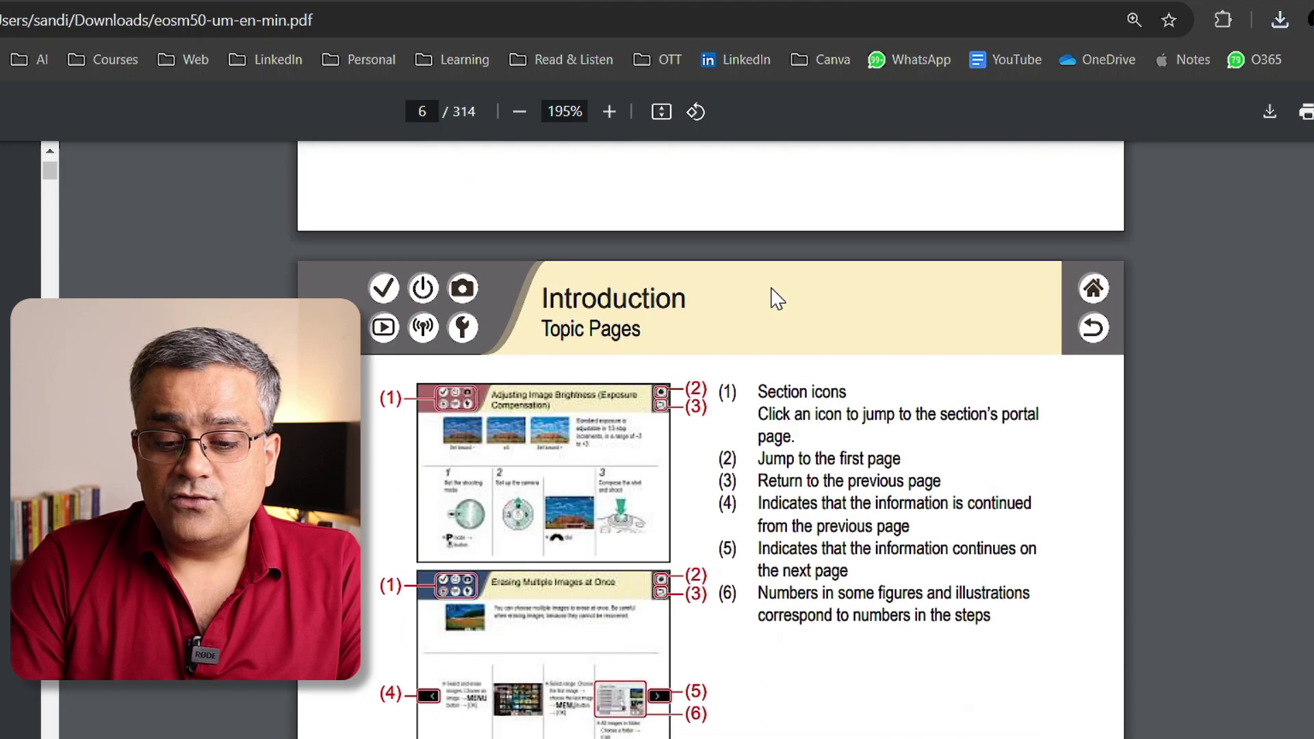
pyautogui.scroll(-5, 773, 291)
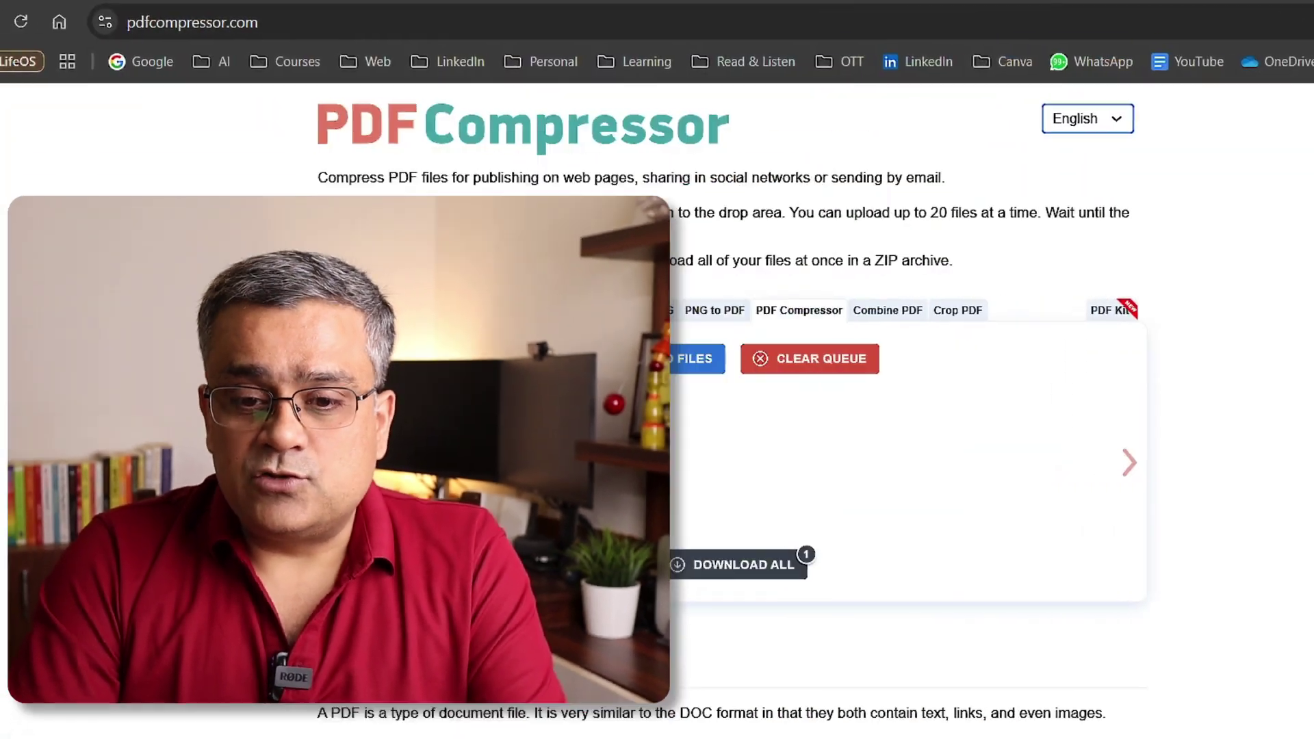
# - Go to iLovePDF's Compress PDF page at ilovepdf.com/compress_pdf
pyautogui.click(742, 23)
pyautogui.write('https://www.ilovepdf.com/compress_pdf')
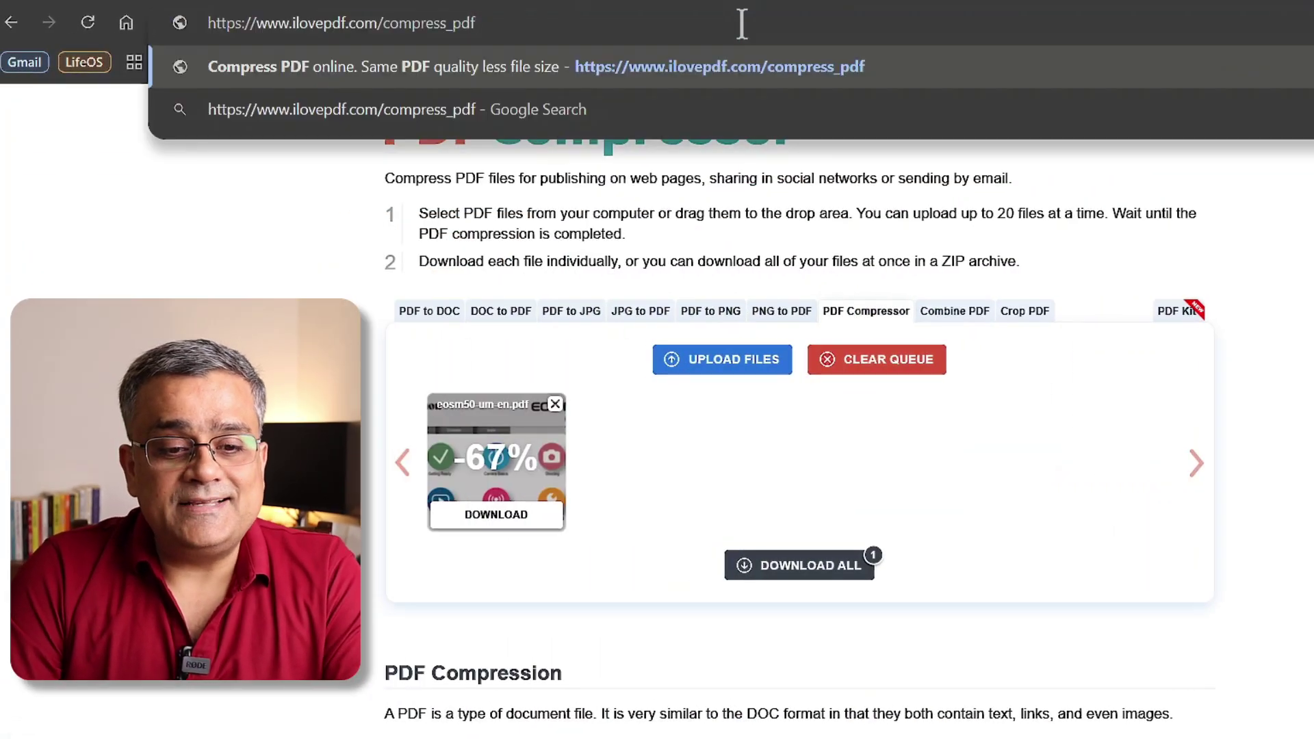
pyautogui.press('Return')
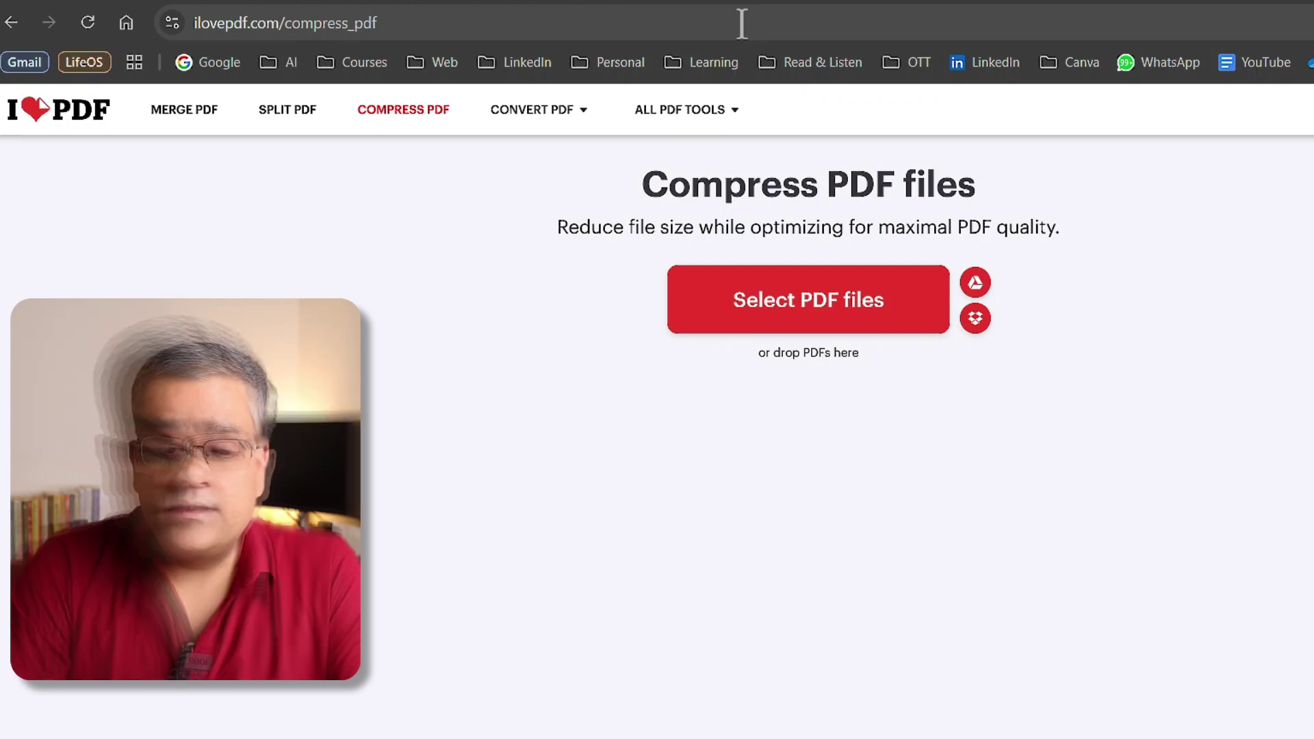
# - Add the original eosm50-um-en manual from the computer
pyautogui.click(823, 332)
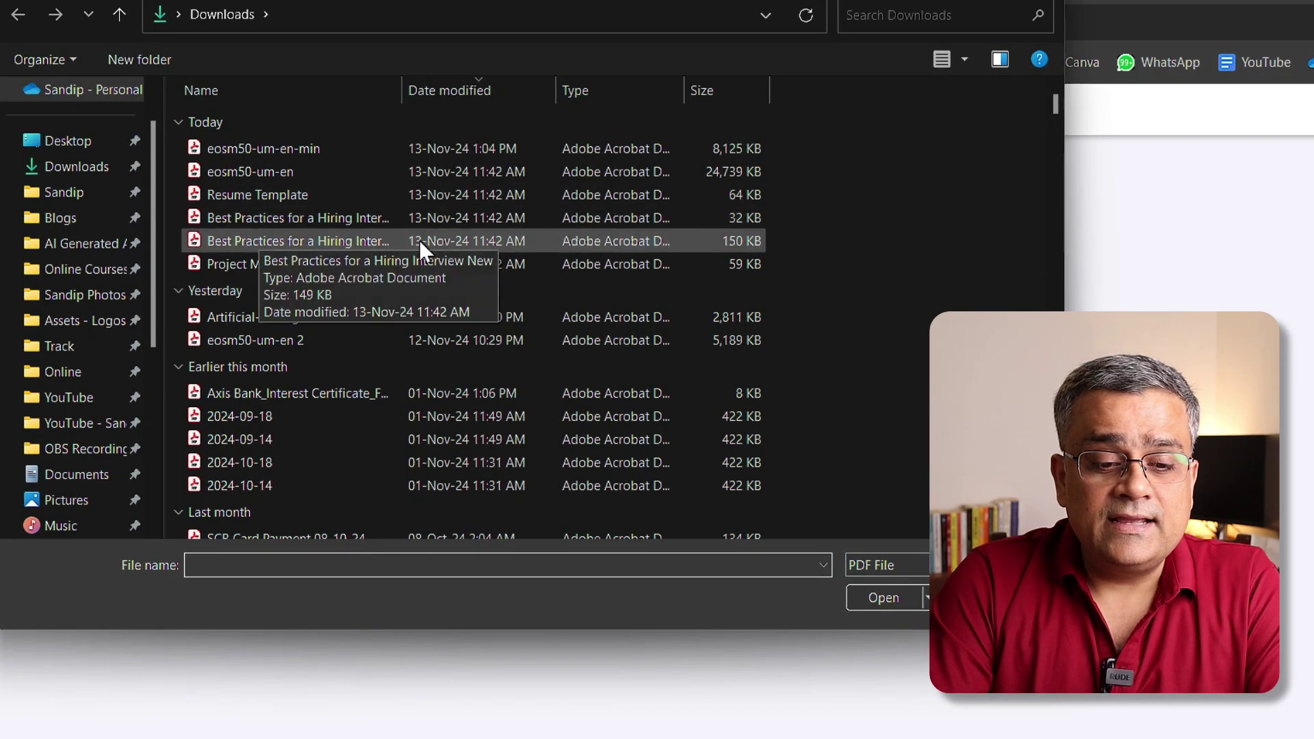
pyautogui.click(228, 174)
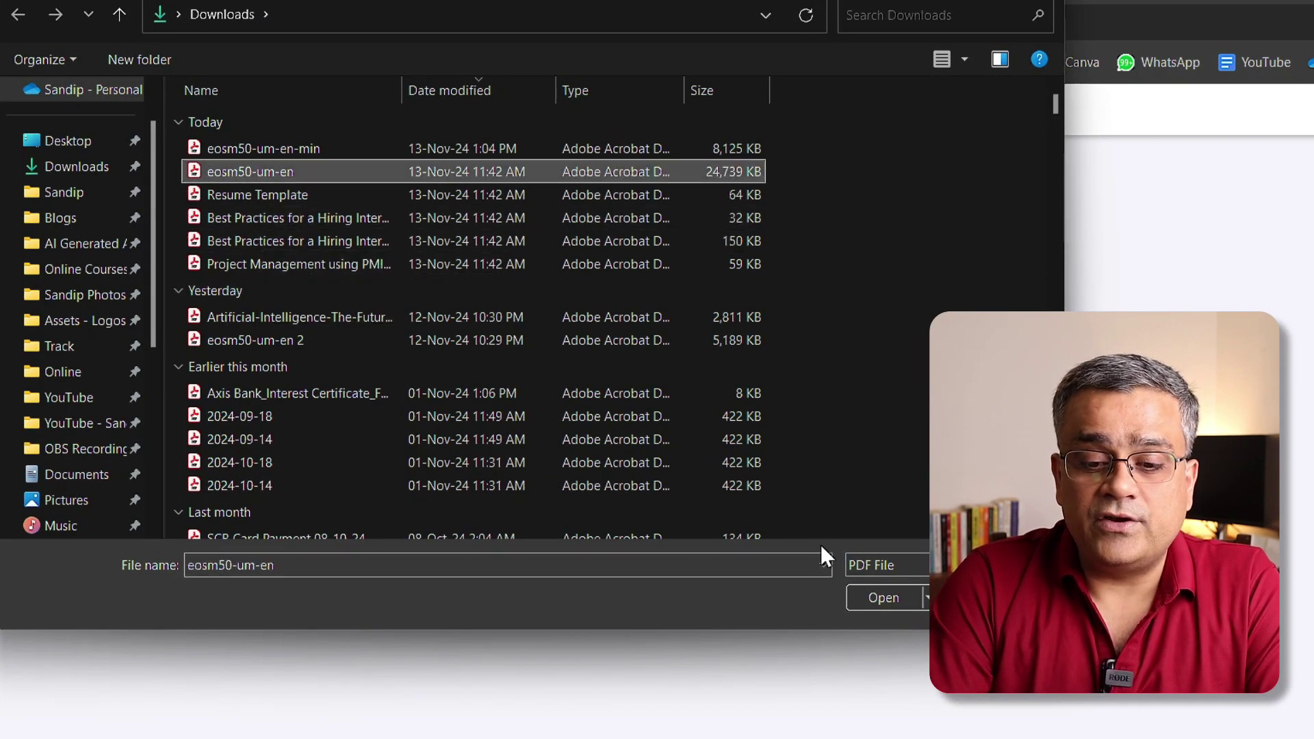
pyautogui.click(884, 598)
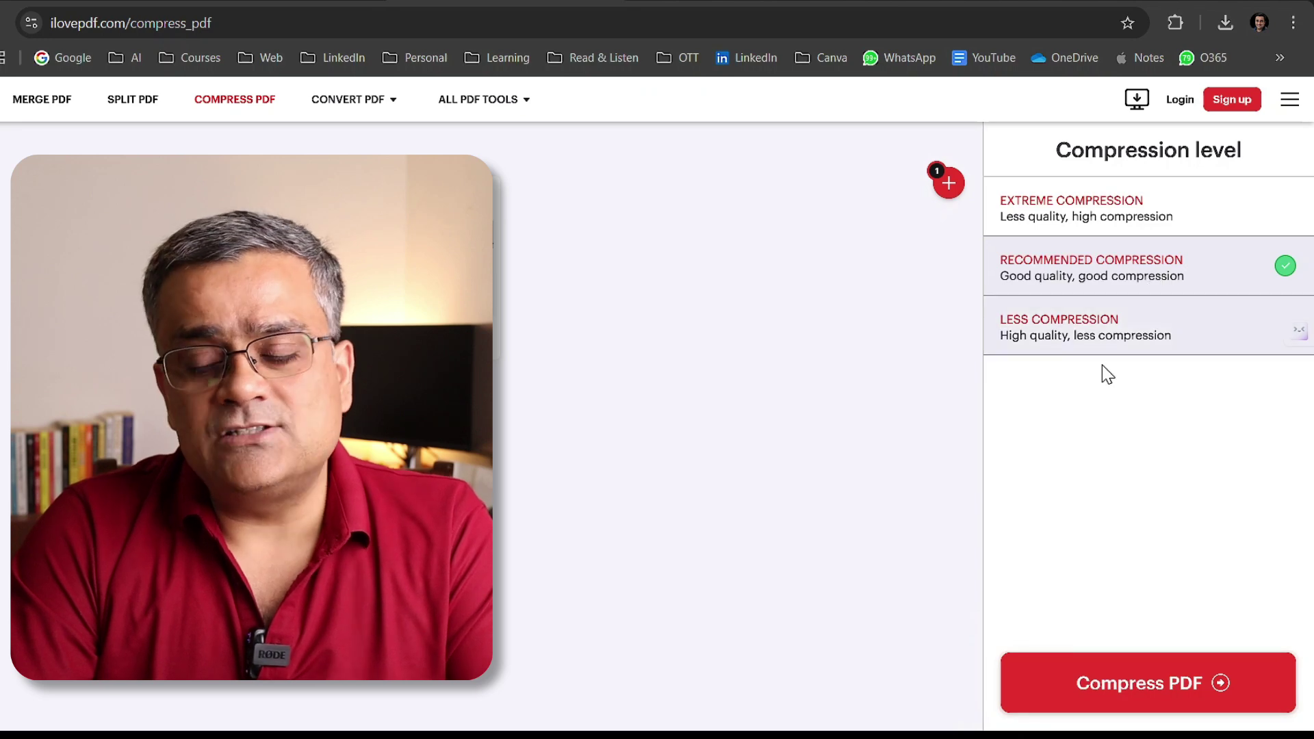
# - Compress the manual with Recommended Compression
pyautogui.click(1095, 688)
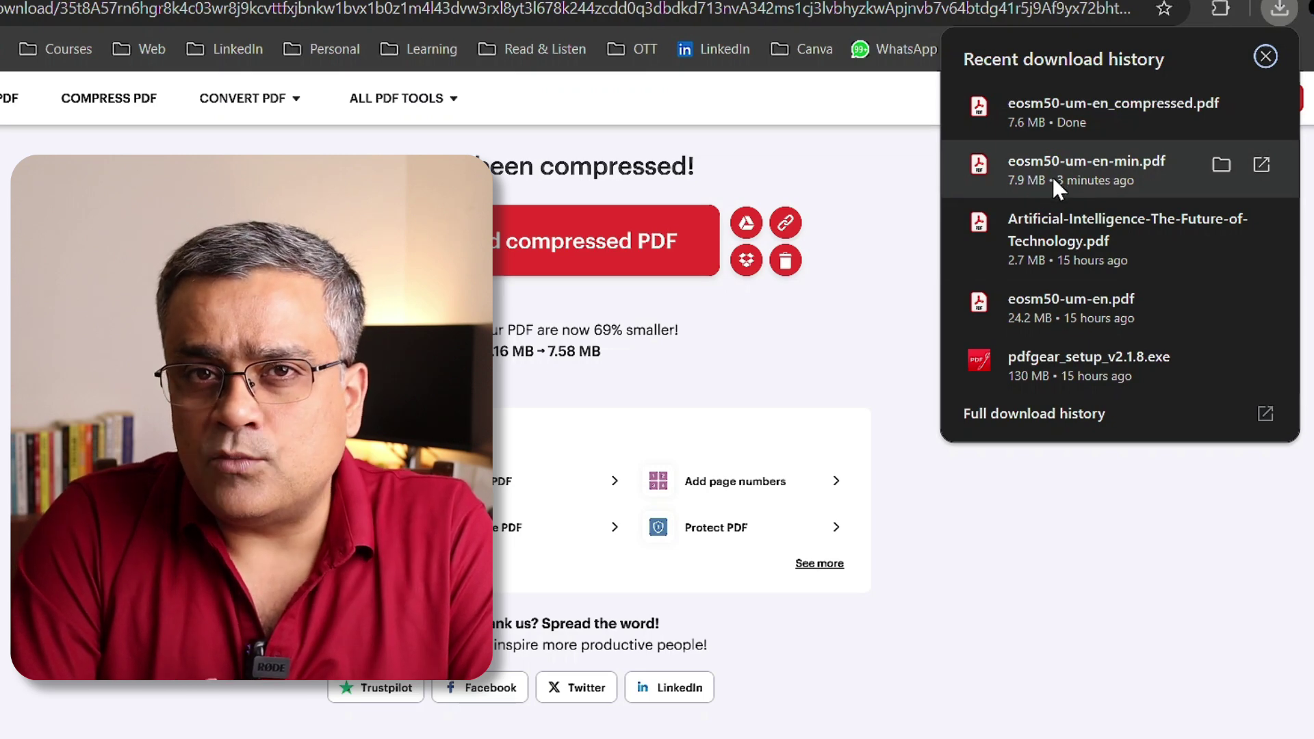
# - Open eosm50-um-en_compressed.pdf and scroll through its pages
pyautogui.click(1059, 106)
pyautogui.scroll(-15, 845, 277)
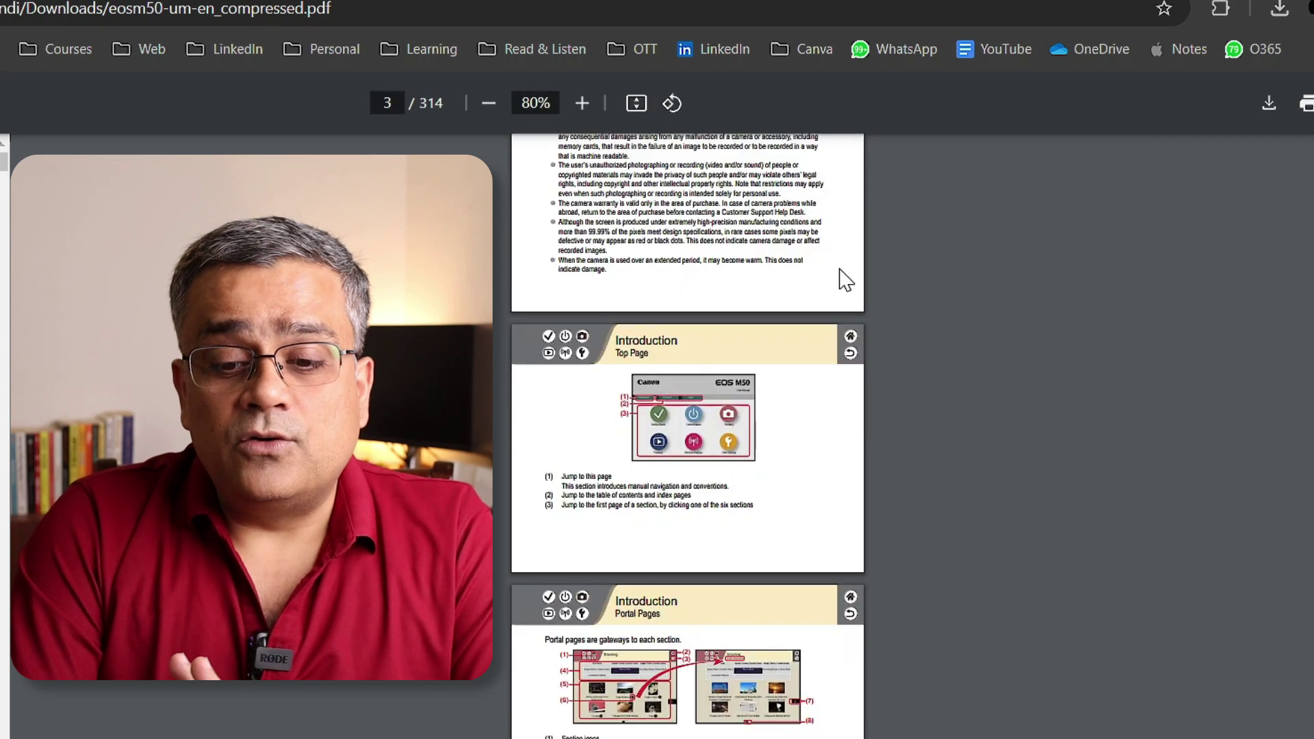
pyautogui.scroll(-8, 839, 268)
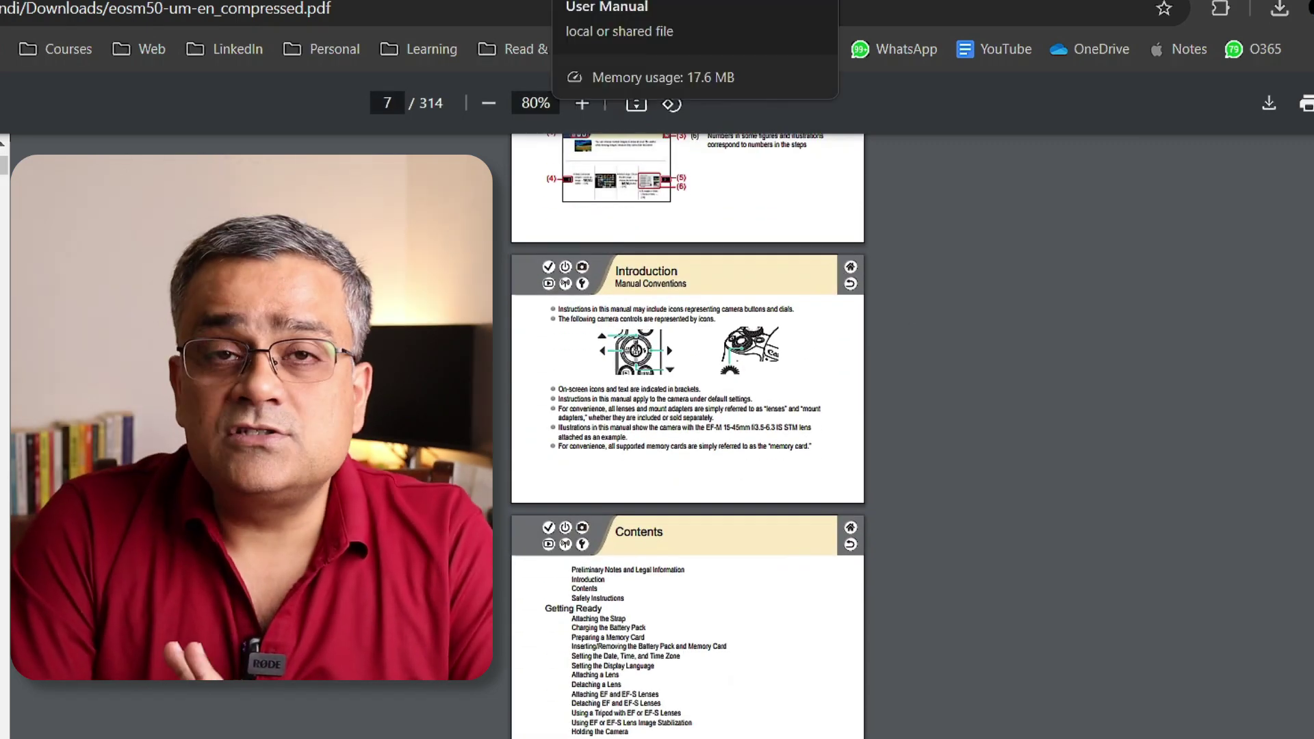
# - Load smallpdf.com/compress-pdf in the iLovePDF tab
pyautogui.hotkey('ctrl', 'shift', 'Tab')
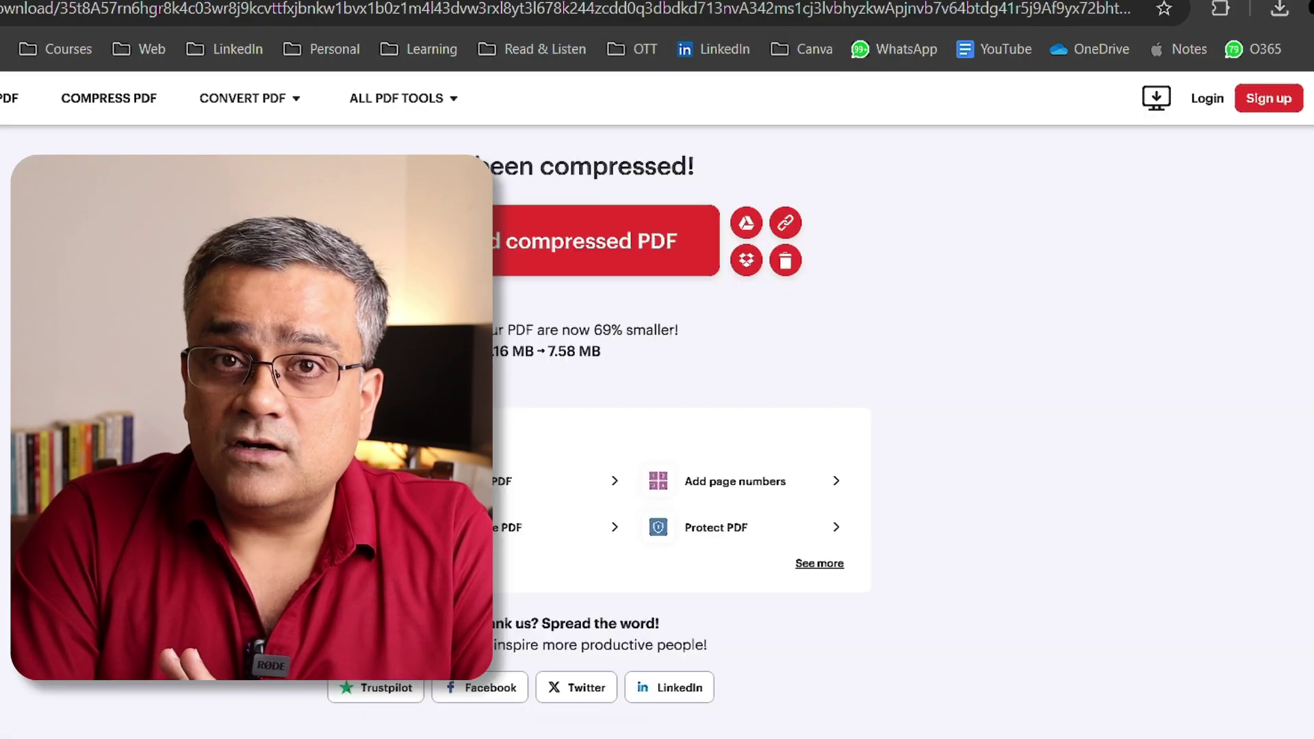
pyautogui.click(374, 15)
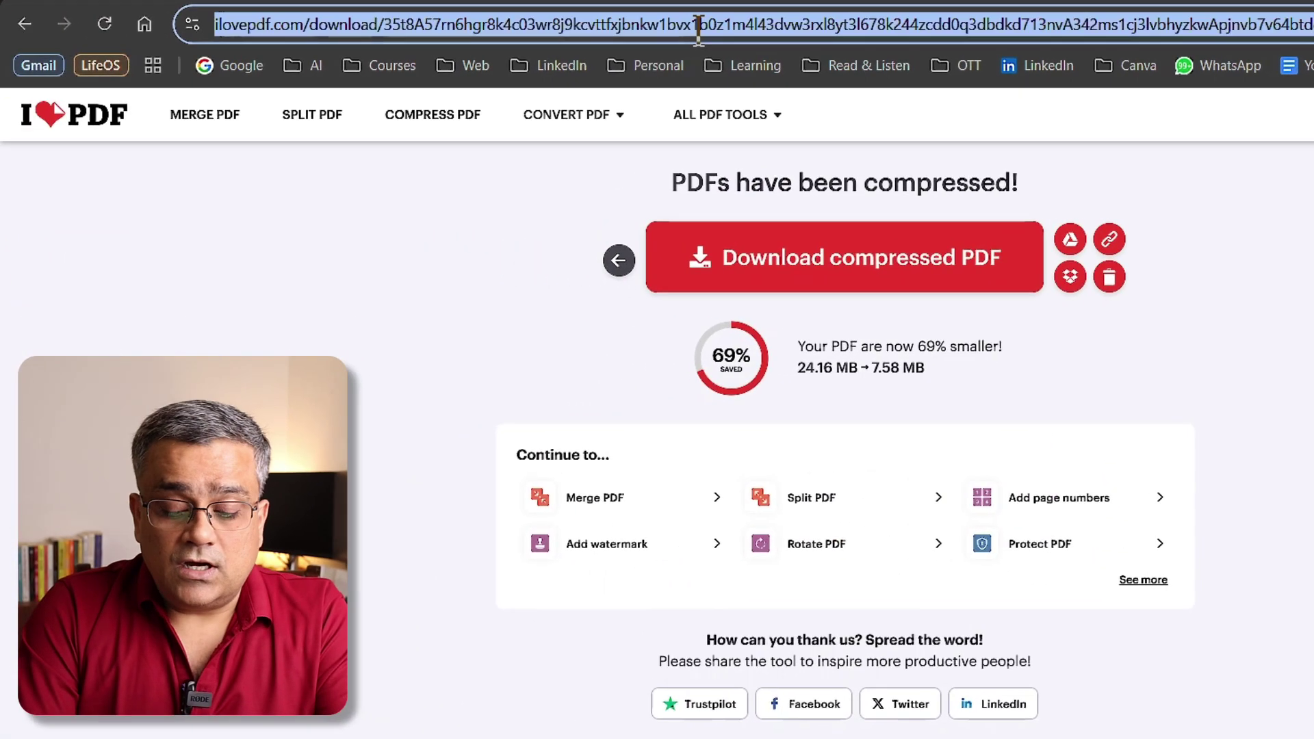
pyautogui.write('https://smallpdf.com/compress-pdf')
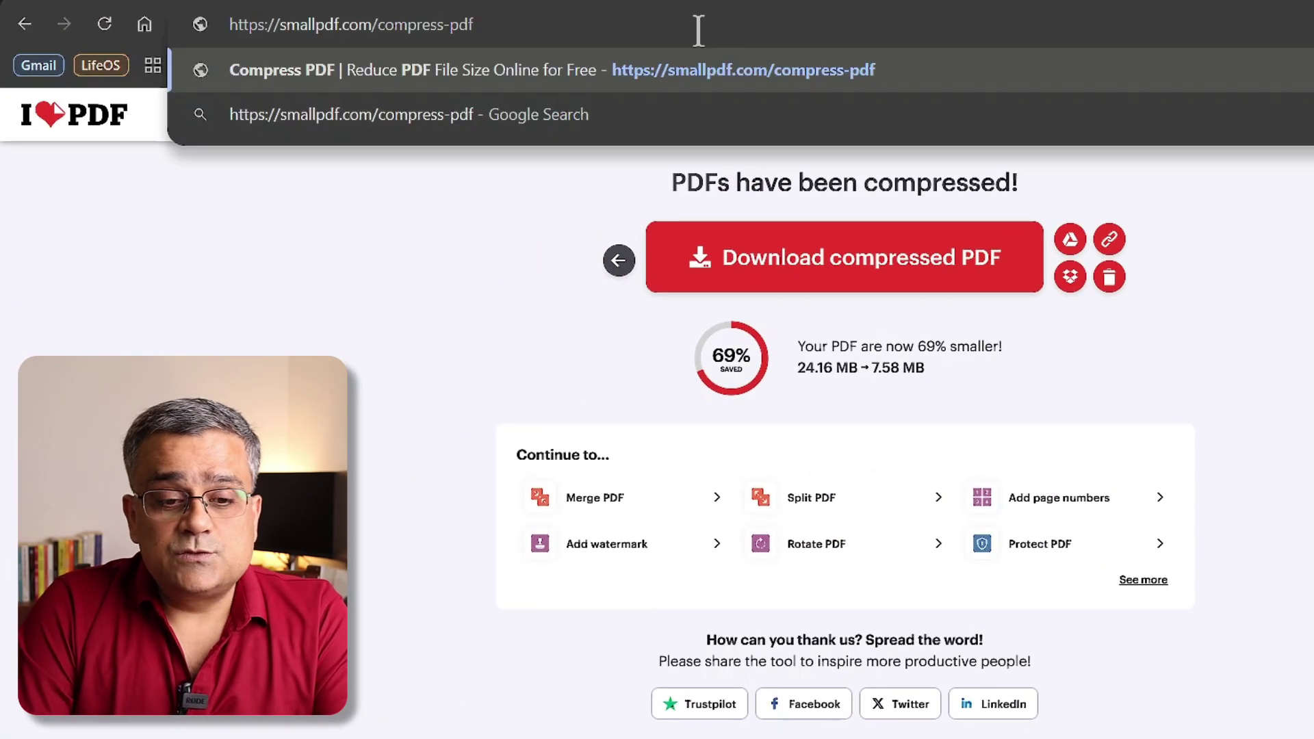
pyautogui.press('Return')
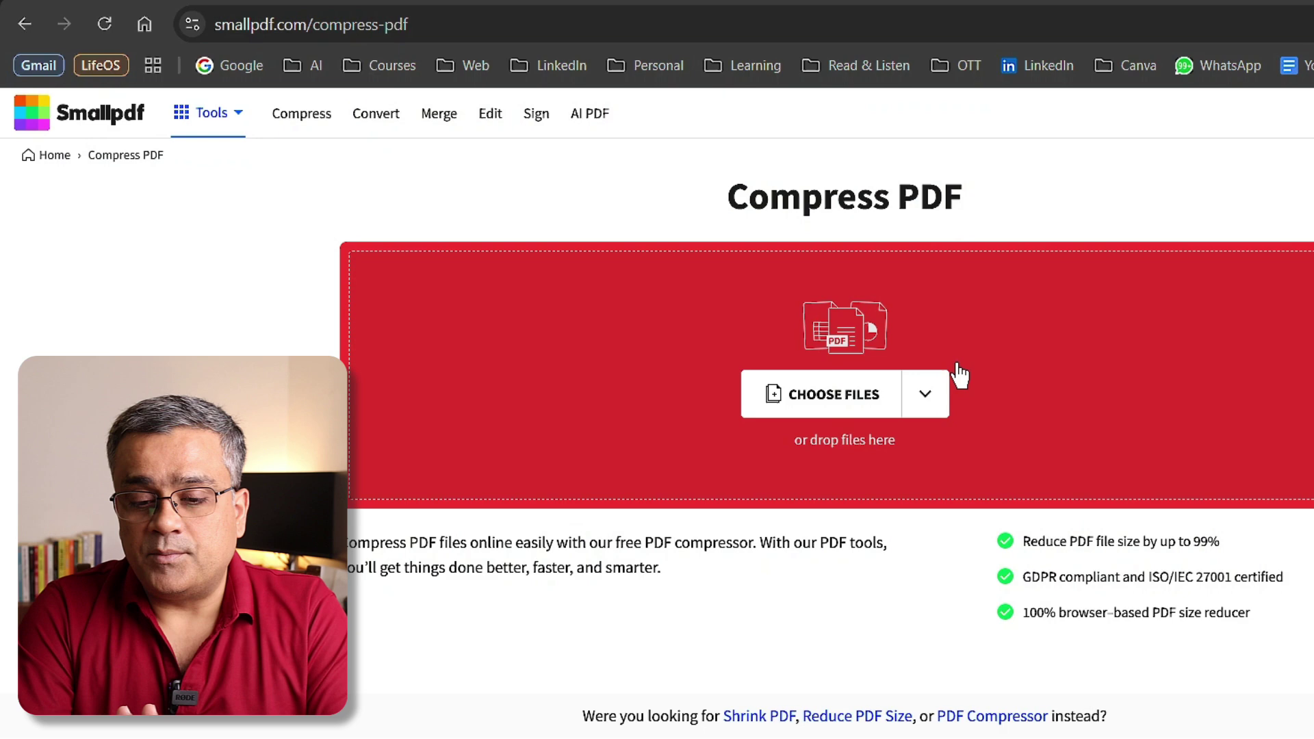
# - Choose eosm50-um-en from Downloads as the file to upload to Smallpdf
pyautogui.click(853, 408)
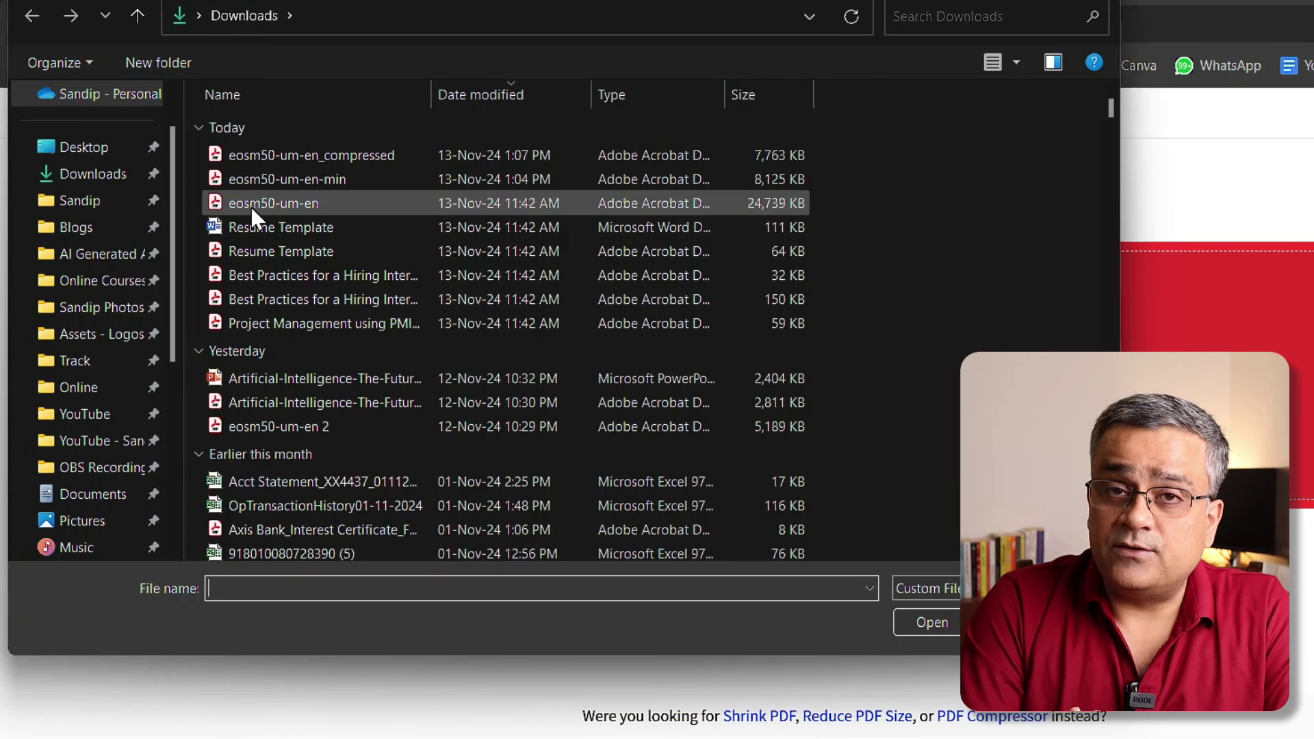
pyautogui.click(249, 204)
pyautogui.click(932, 622)
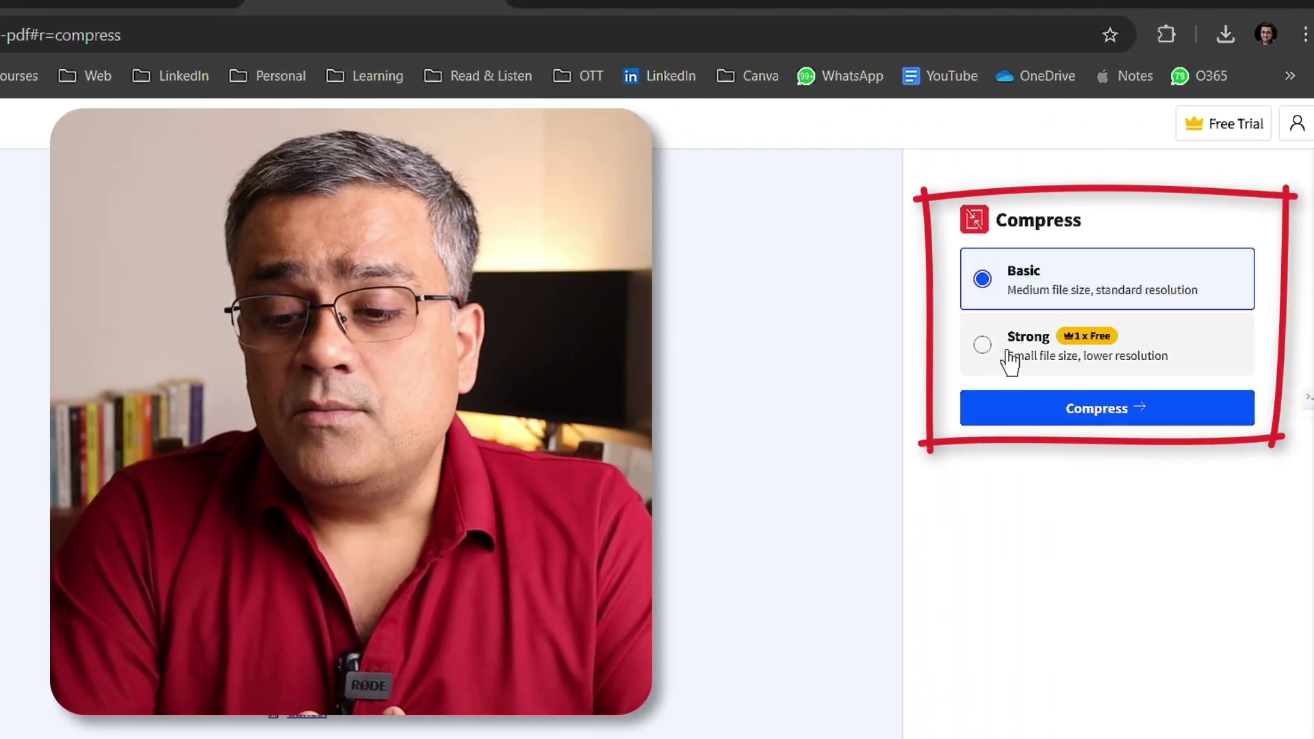
# - Select Strong compression and compress the manual
pyautogui.click(1029, 353)
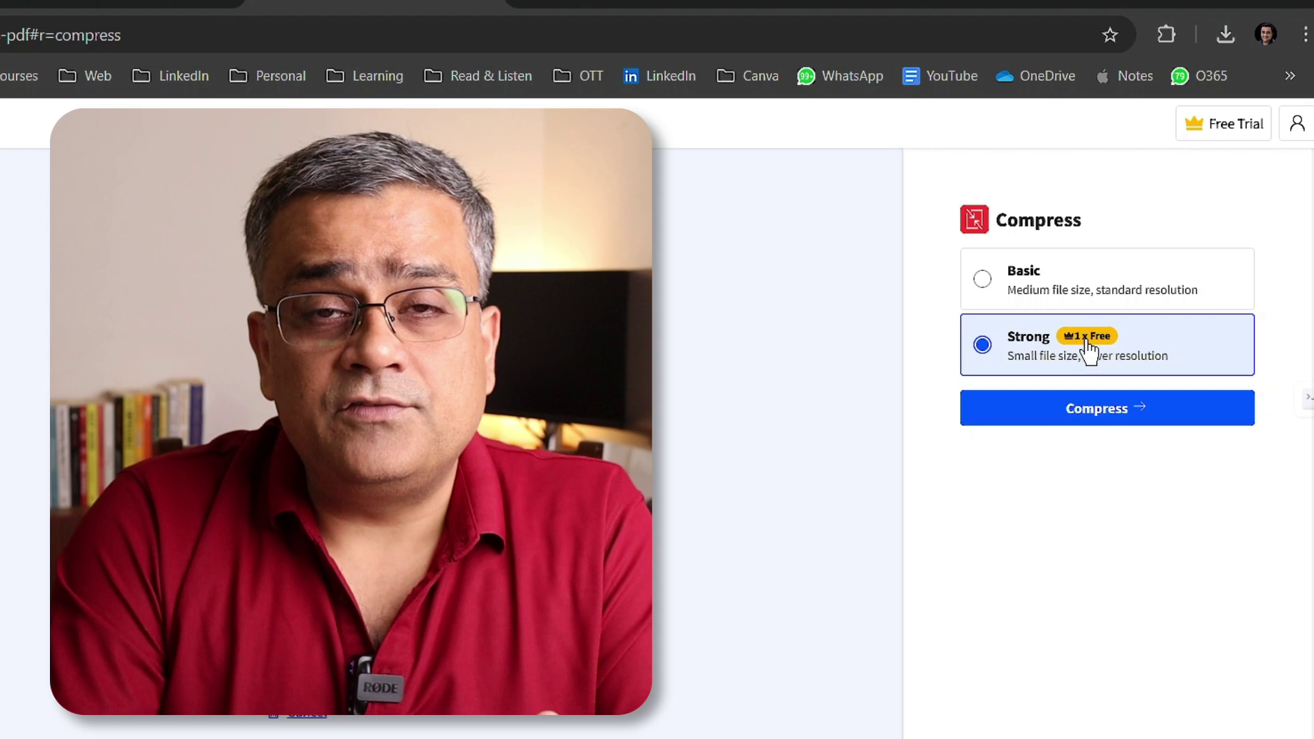
pyautogui.click(1089, 419)
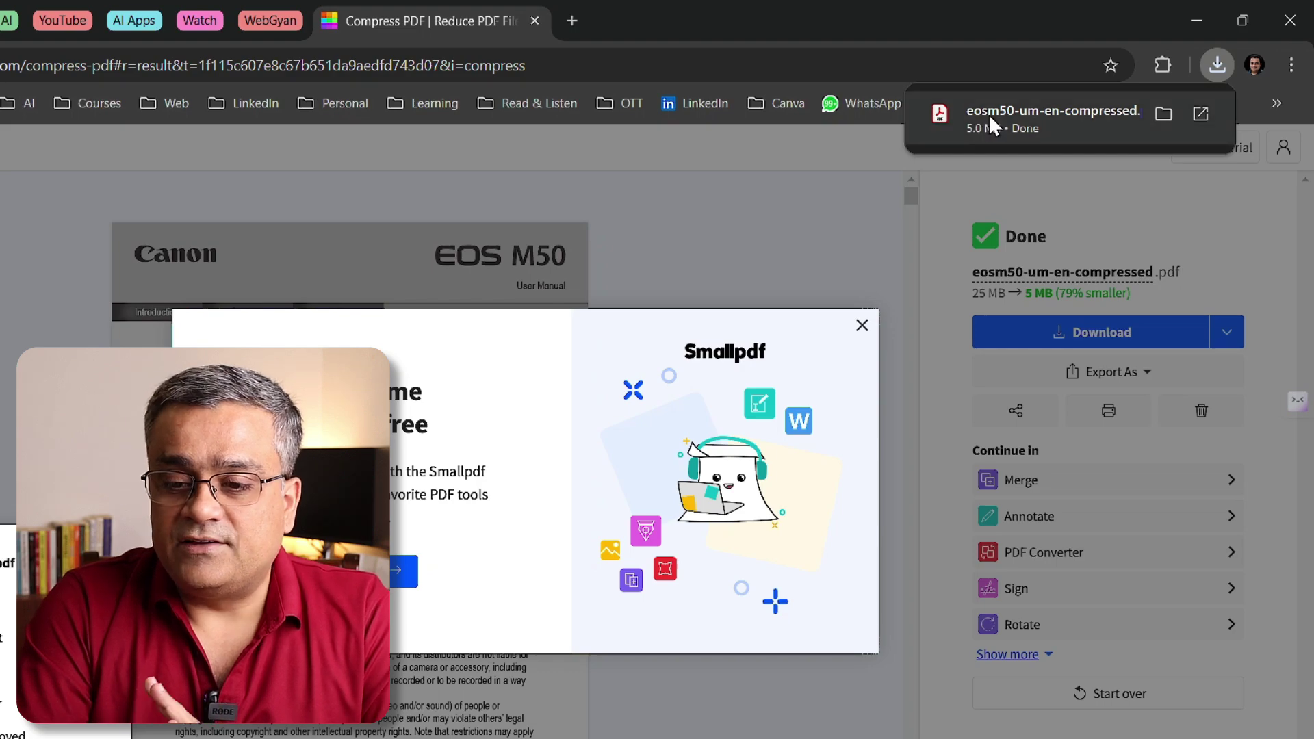
pyautogui.click(989, 113)
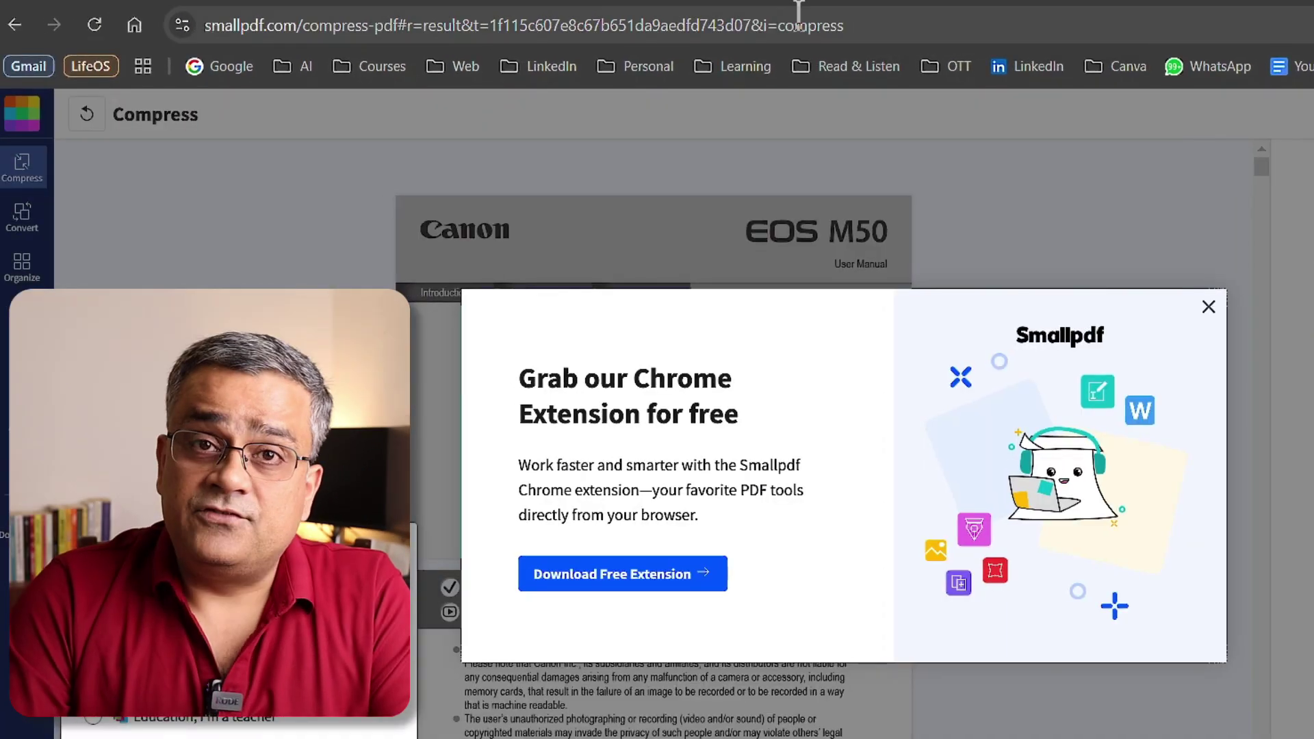
pyautogui.click(799, 13)
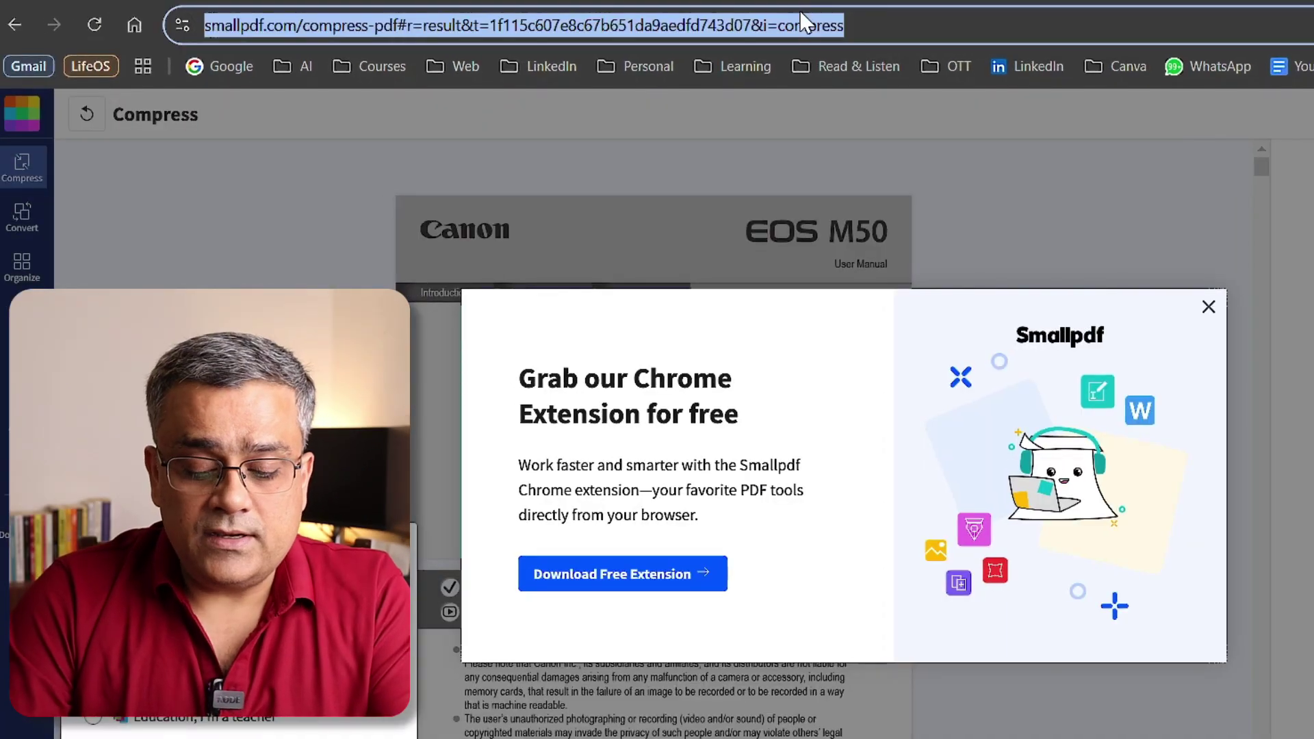
# - Open pdfgear.com, download the PDFgear Windows installer and run it
pyautogui.write('https://pdfgear.com/')
pyautogui.press('Return')
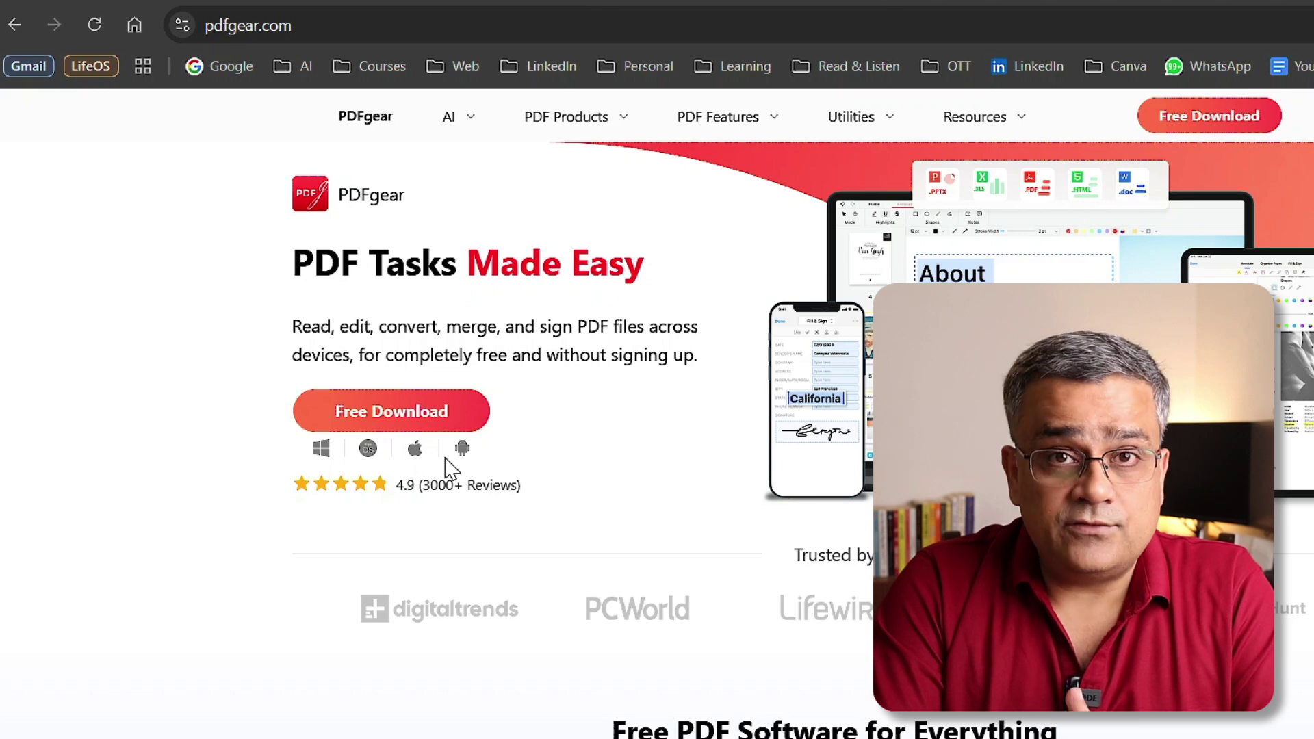
pyautogui.click(387, 417)
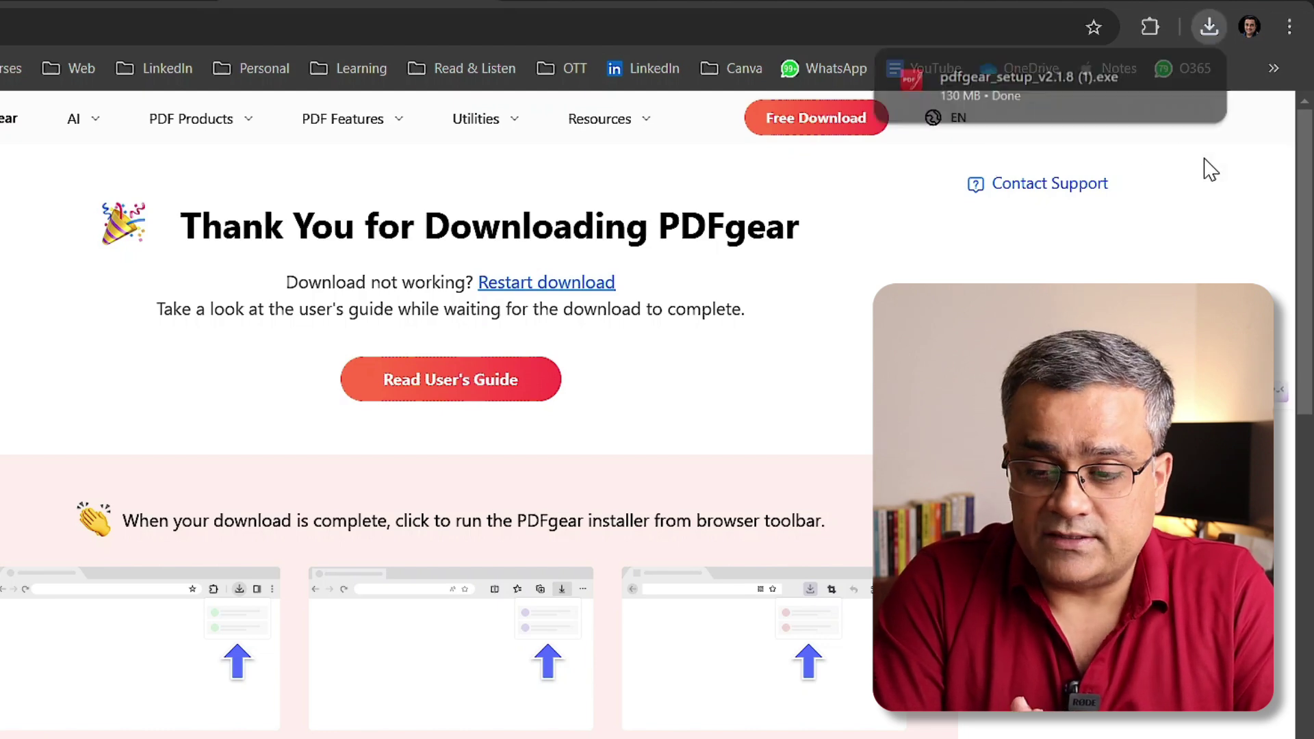
pyautogui.click(1013, 78)
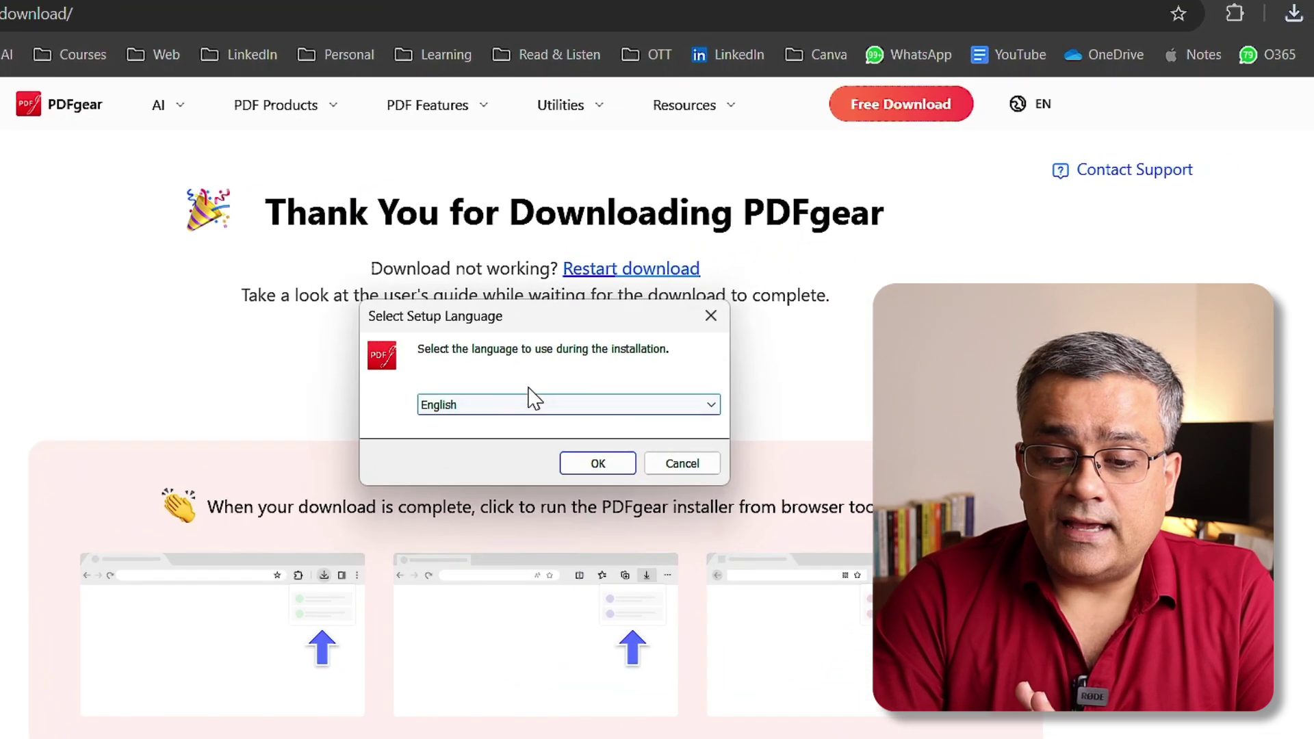
# - Install PDFgear 2.1.8 in English with default folders and shortcuts, then launch it
pyautogui.click(600, 463)
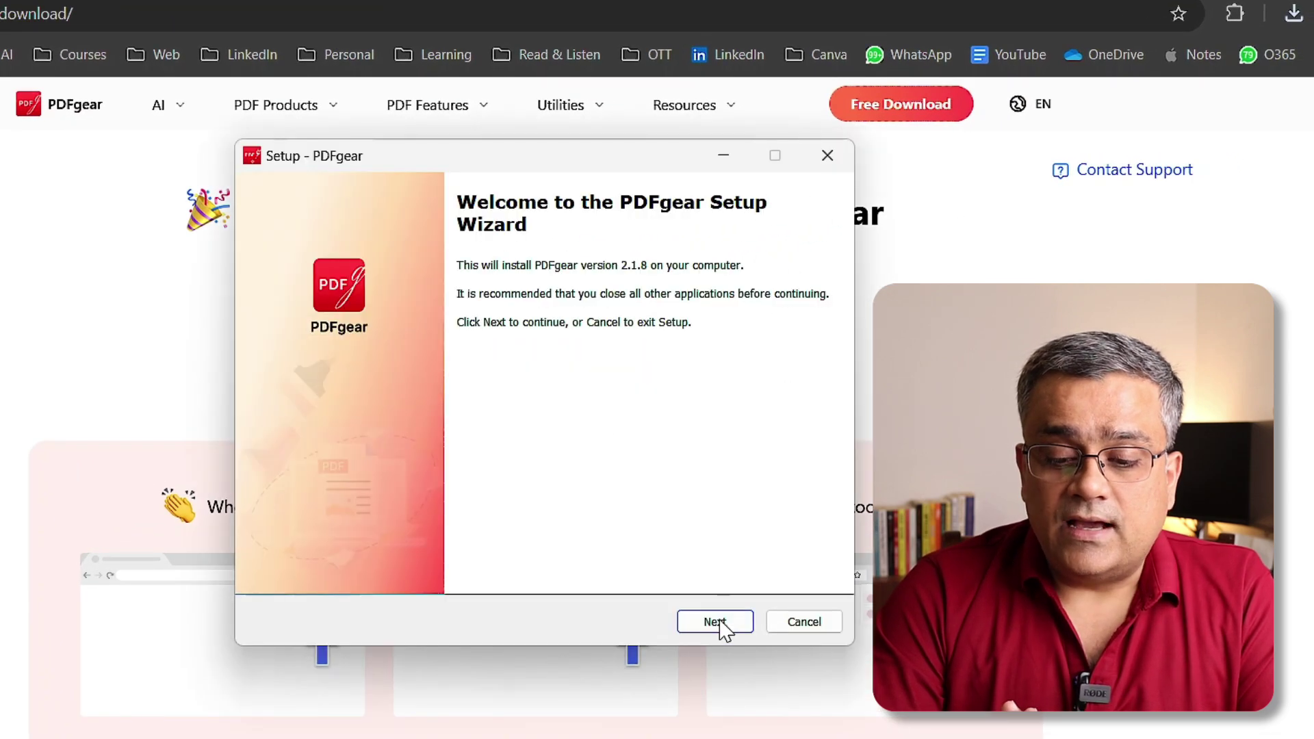
pyautogui.click(716, 622)
pyautogui.click(728, 624)
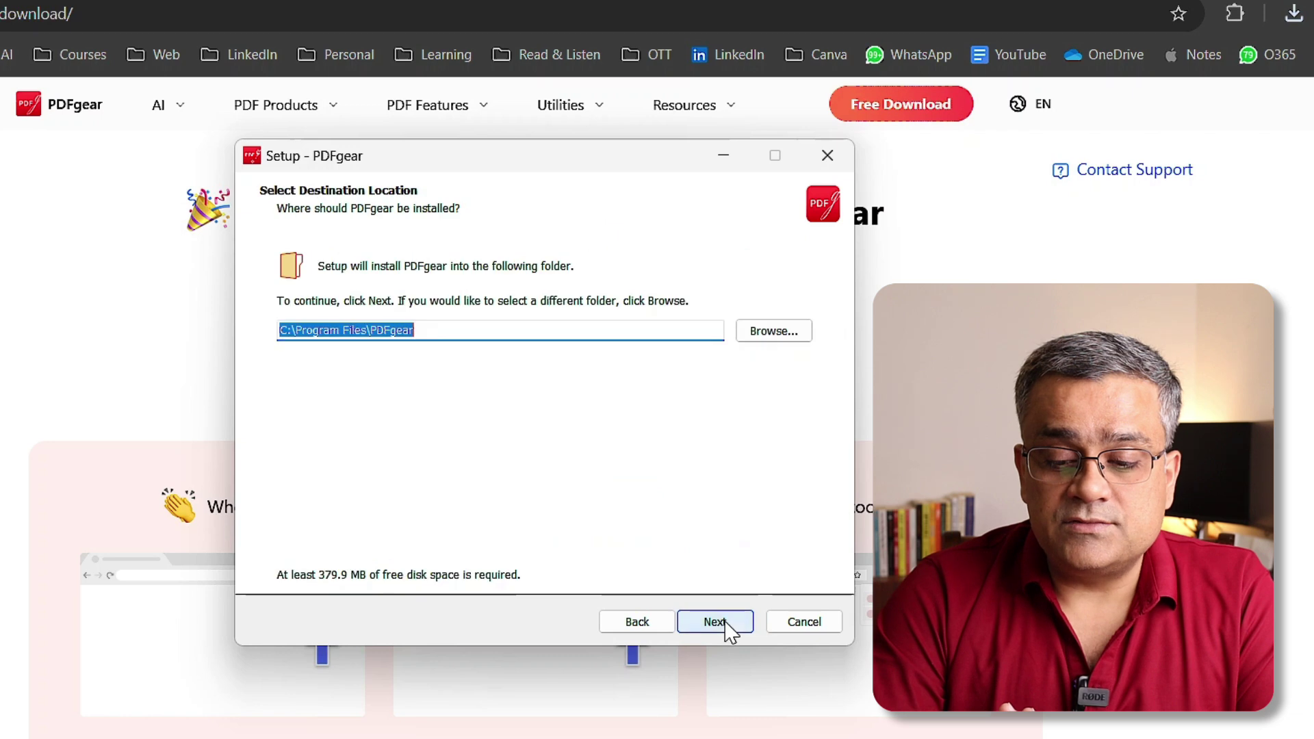
pyautogui.click(734, 628)
pyautogui.click(731, 629)
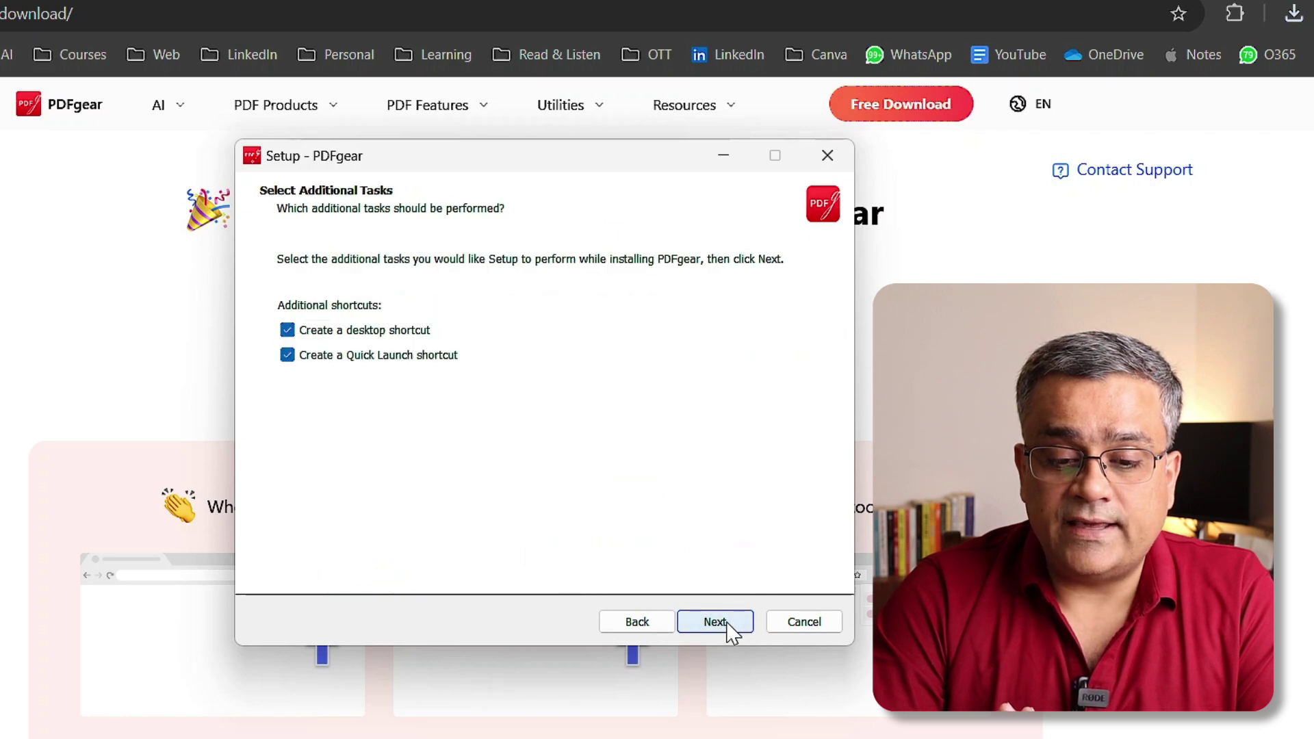
pyautogui.click(731, 628)
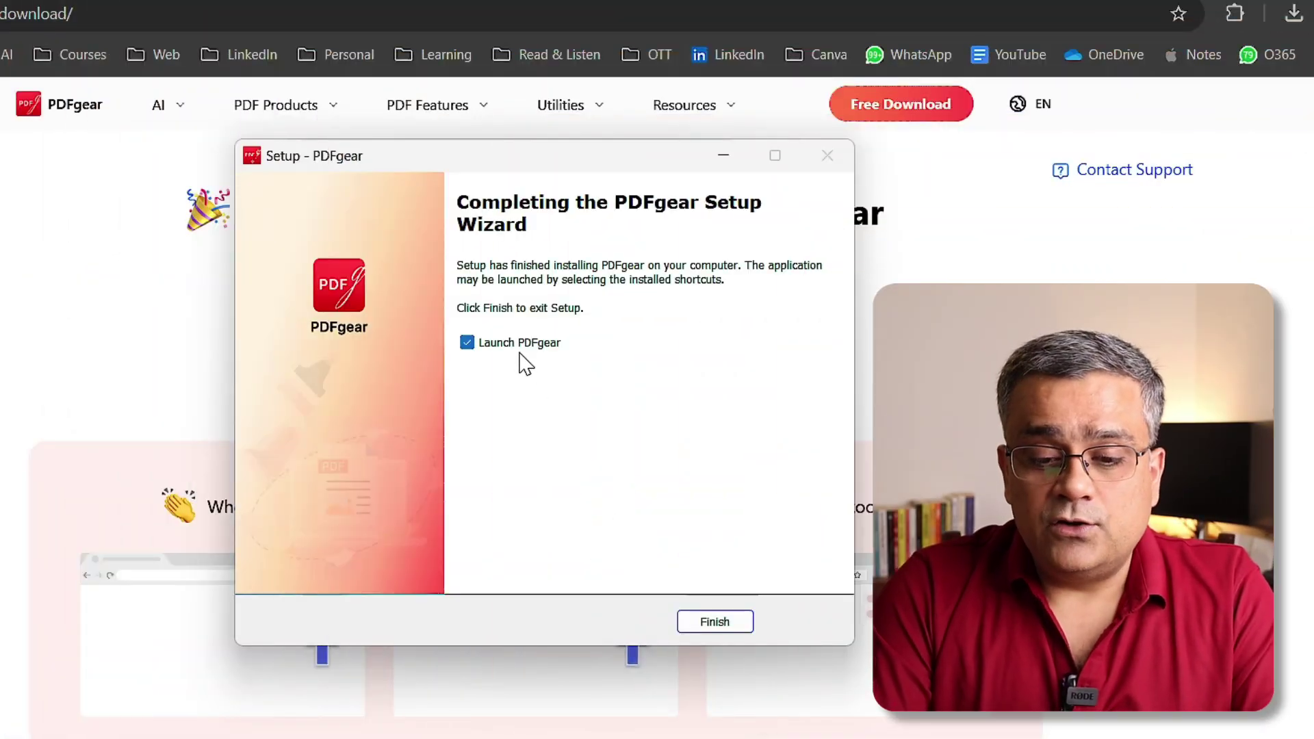
pyautogui.click(722, 622)
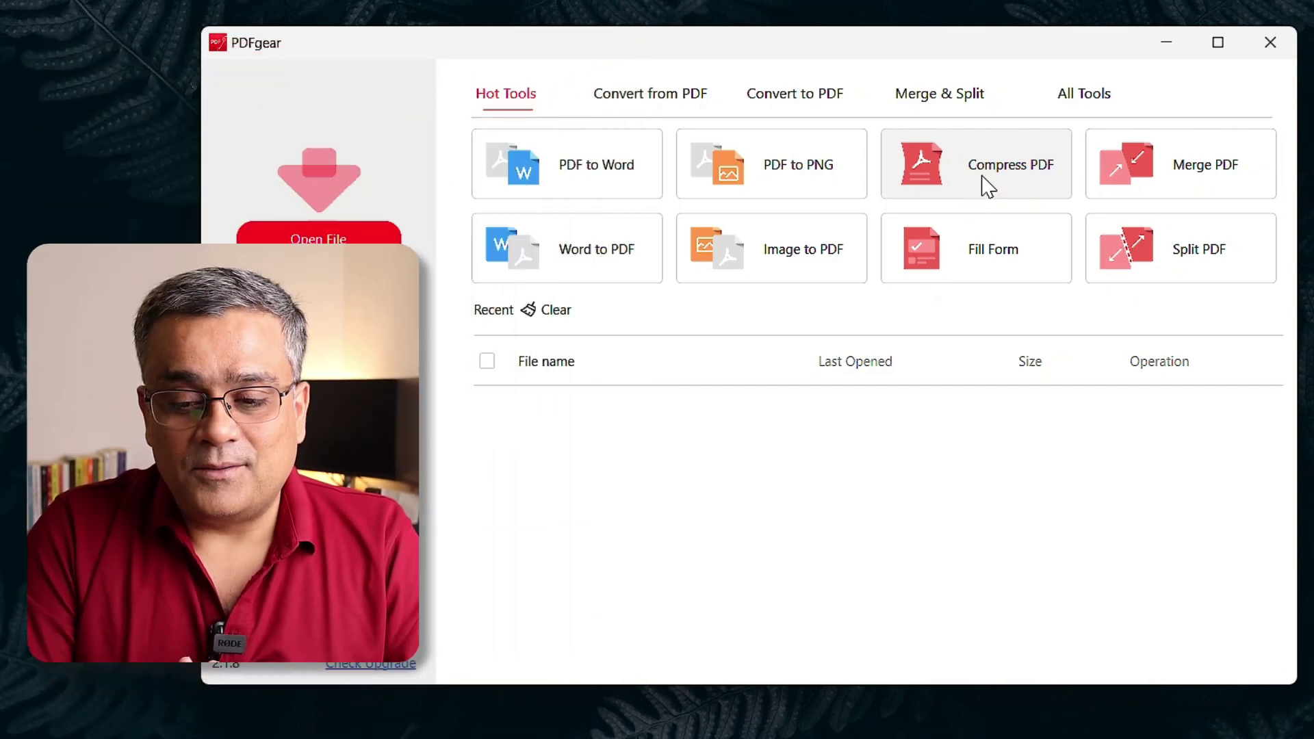
# - Compress eosm50-um-en.pdf in PDFgear at High level, producing the 5,189 KB eosm50-um-en 3
pyautogui.click(977, 184)
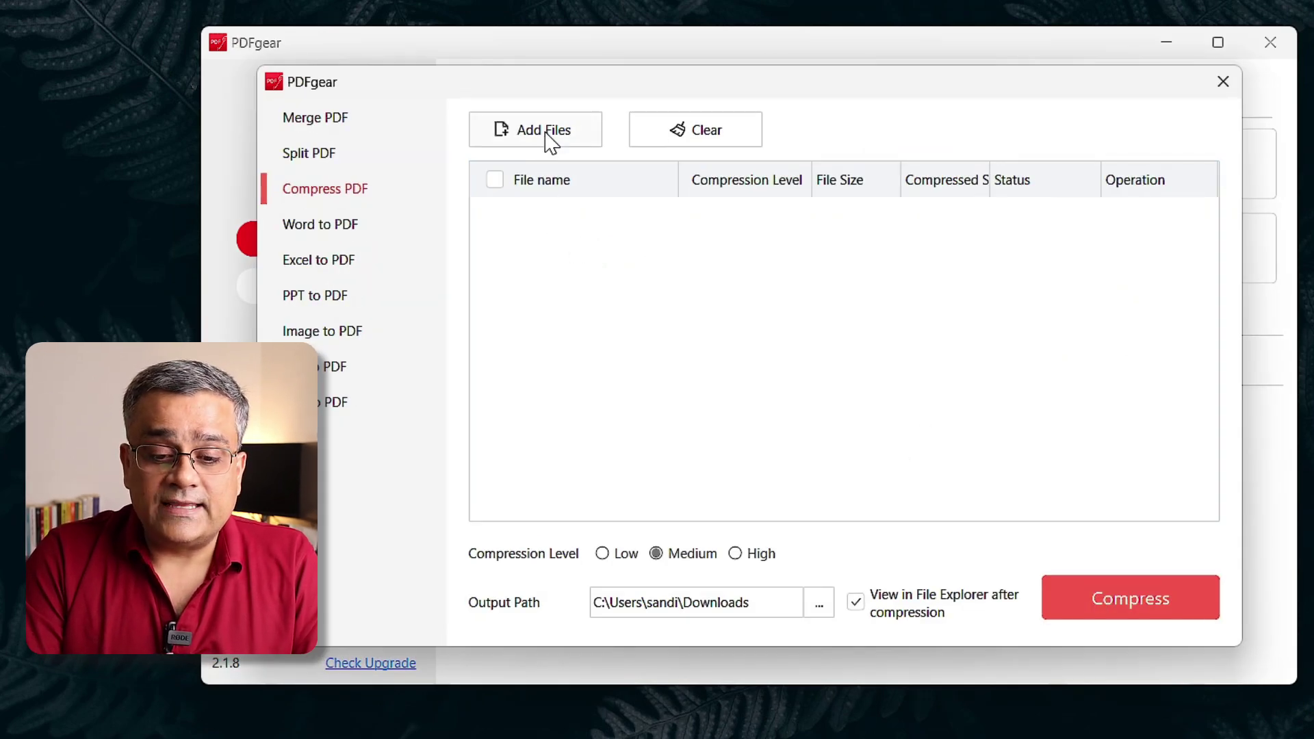
pyautogui.click(551, 137)
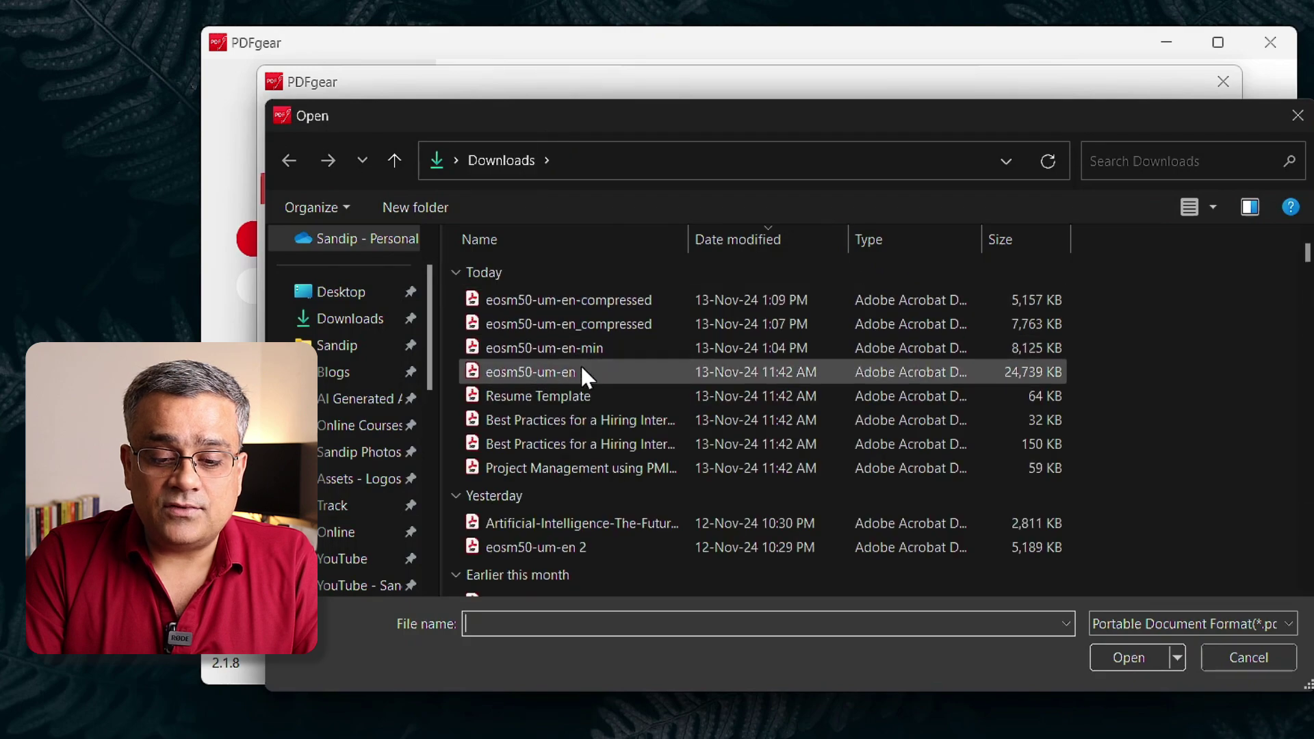
pyautogui.click(997, 375)
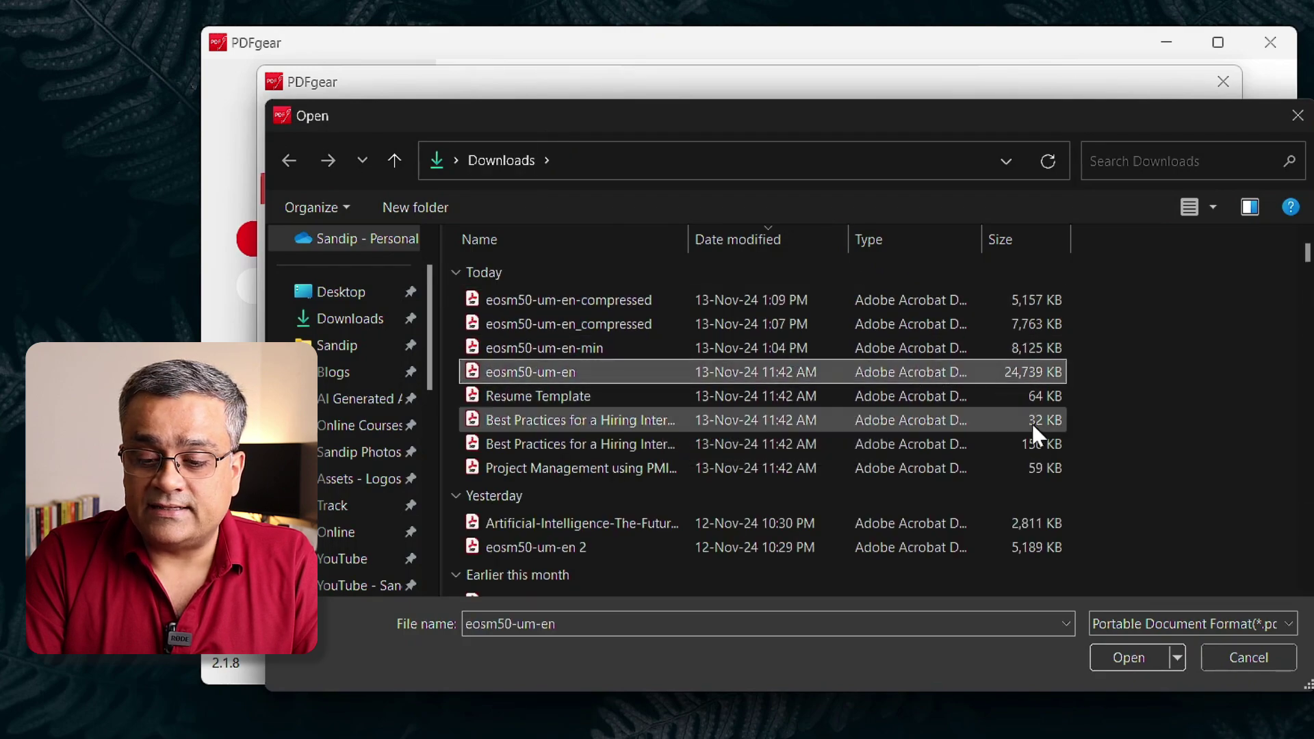
pyautogui.click(1129, 658)
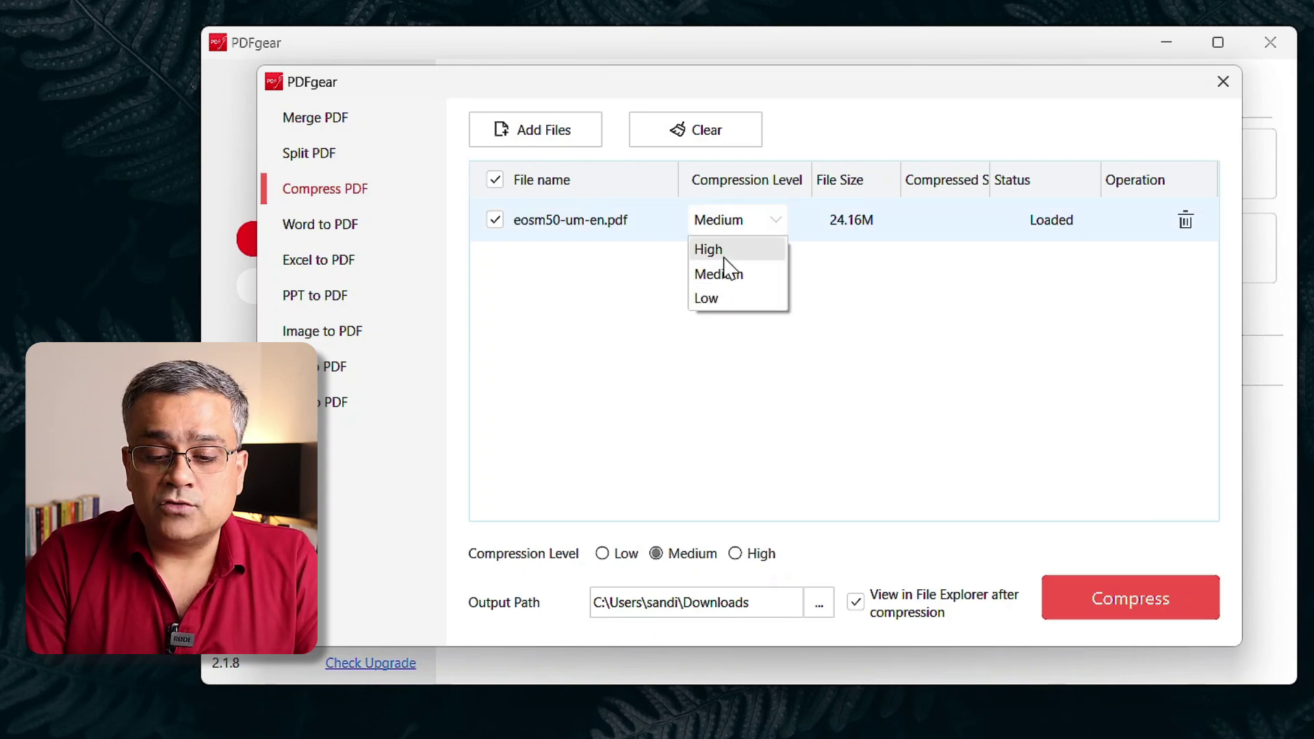
pyautogui.click(726, 257)
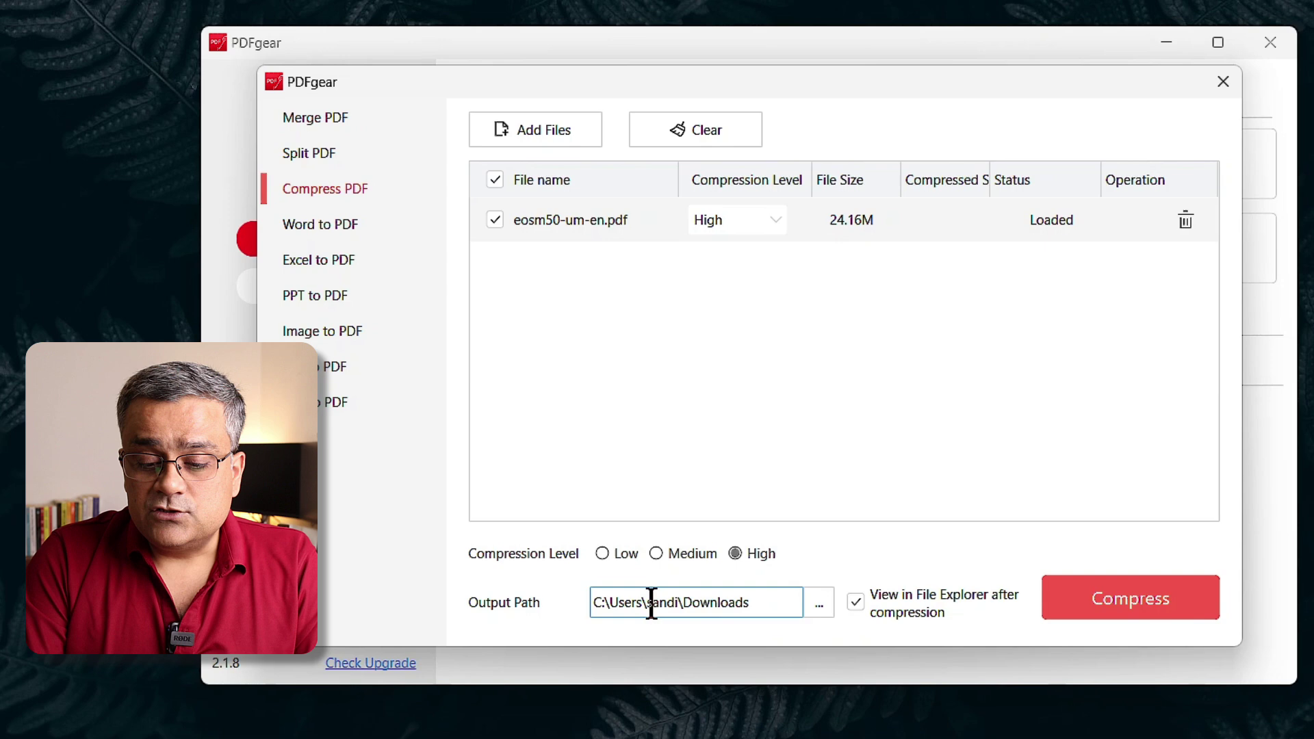
pyautogui.click(1139, 593)
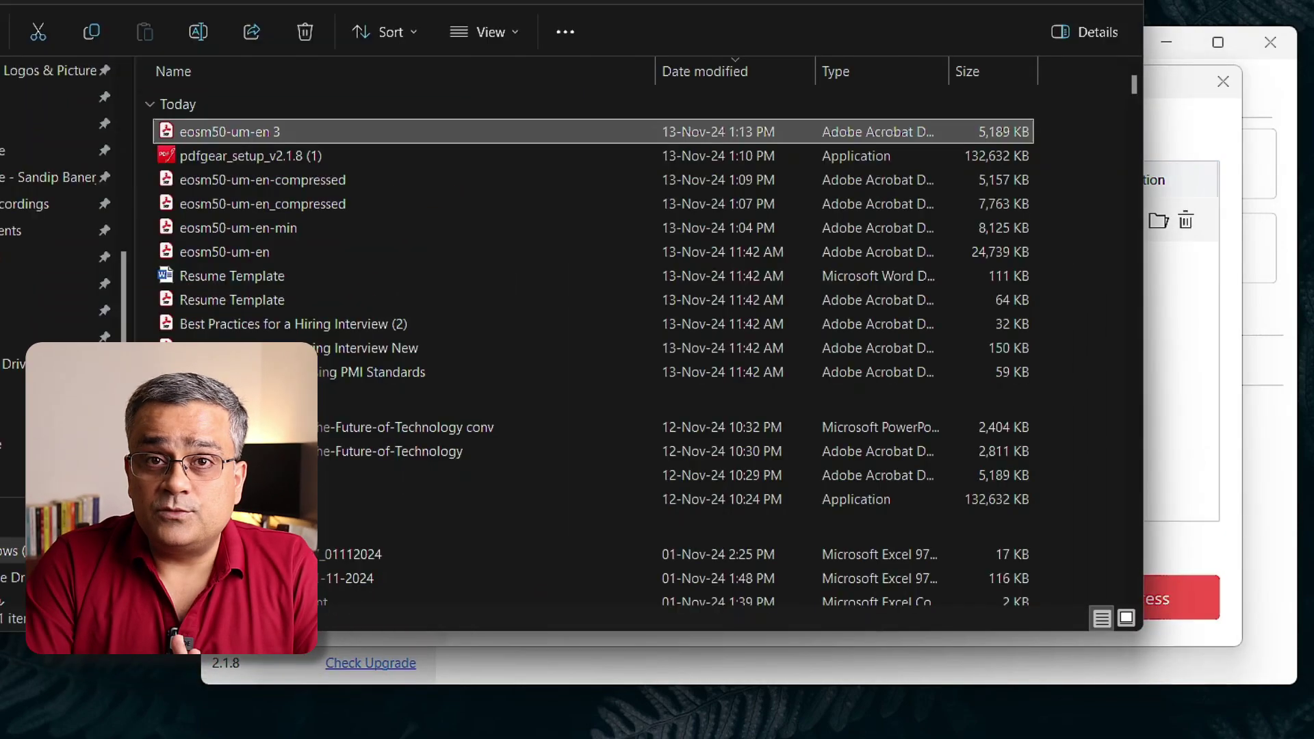
# - Open the 5.07 MB eosm50-um-en 3.pdf in Acrobat and scroll from page 25 to 32
pyautogui.click(1191, 446)
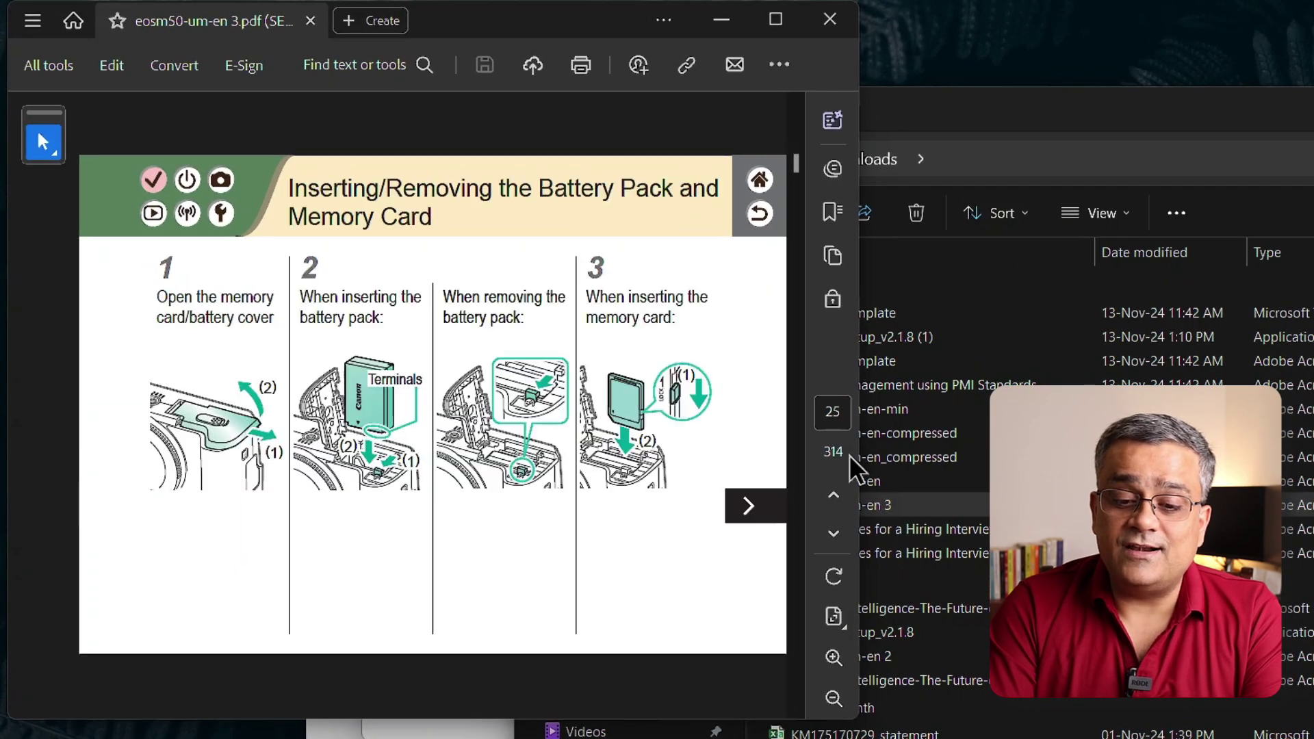
pyautogui.scroll(-7, 557, 336)
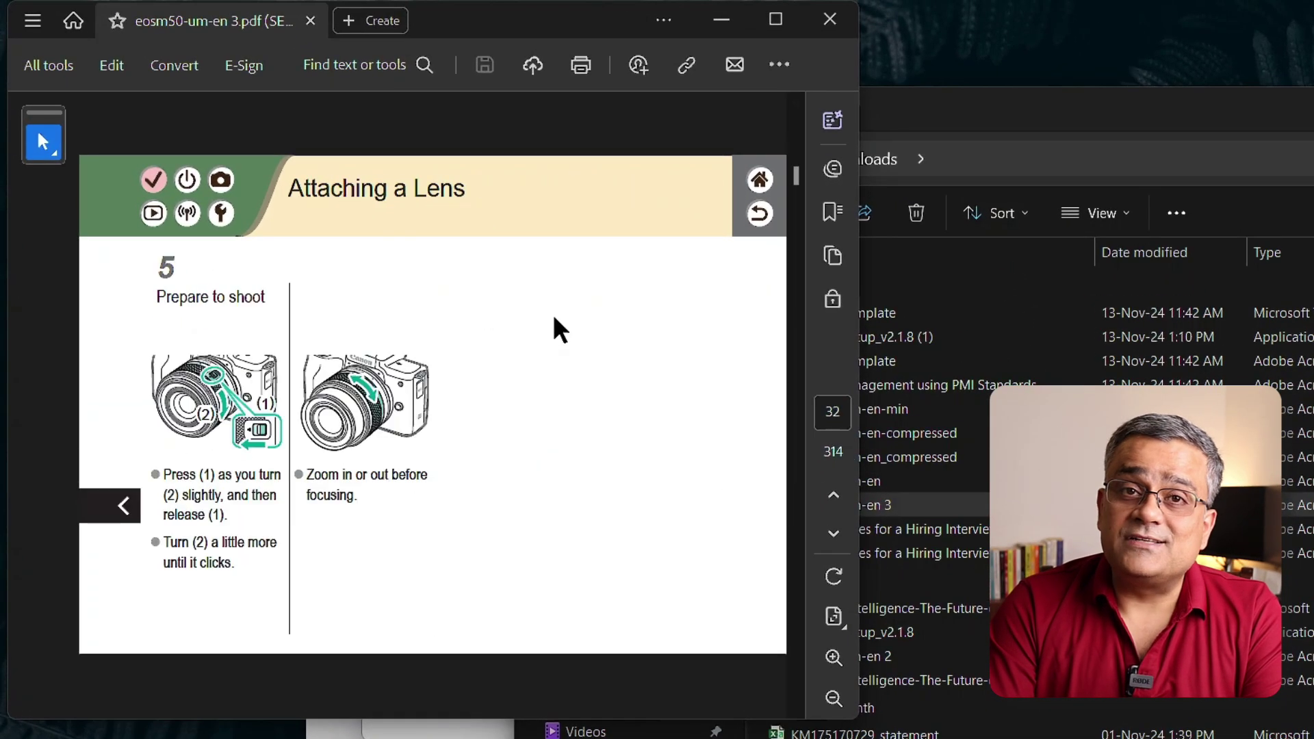